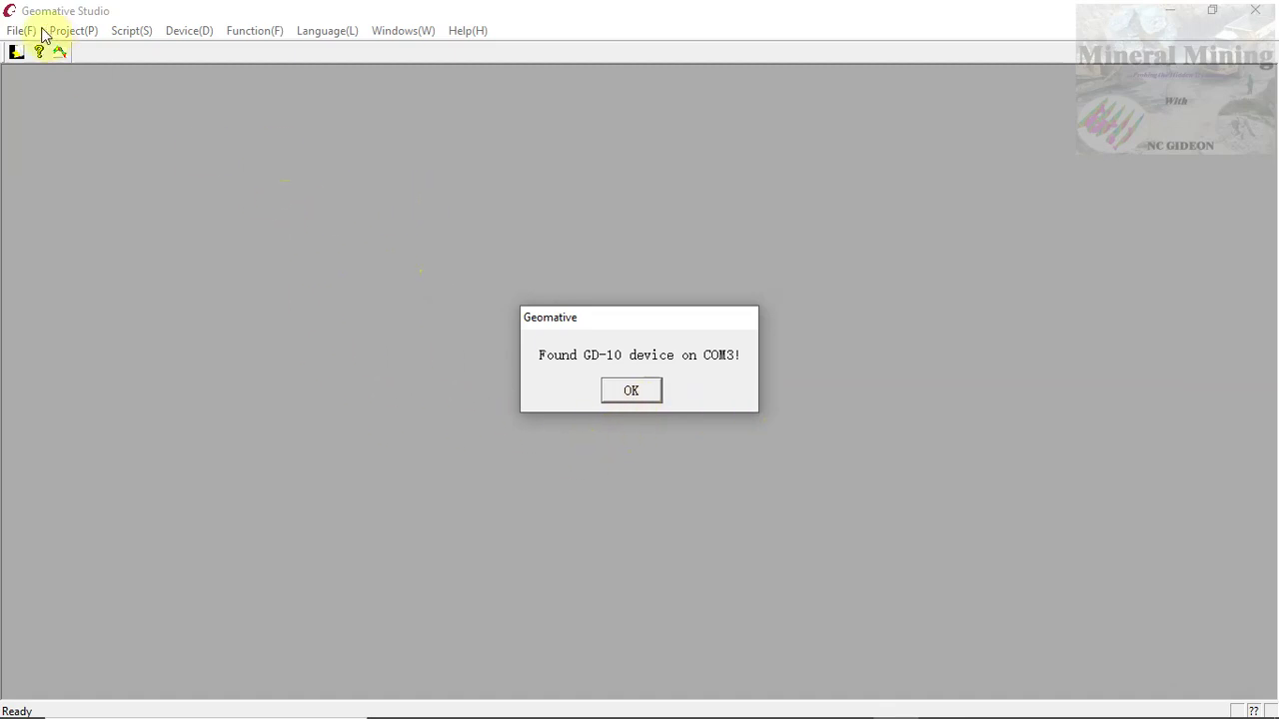
- Dismiss the device-found message and open Synchronization, listing NAU, test project and SOLSERVE IP
{"action": "left_click", "coordinate": [630, 392]}
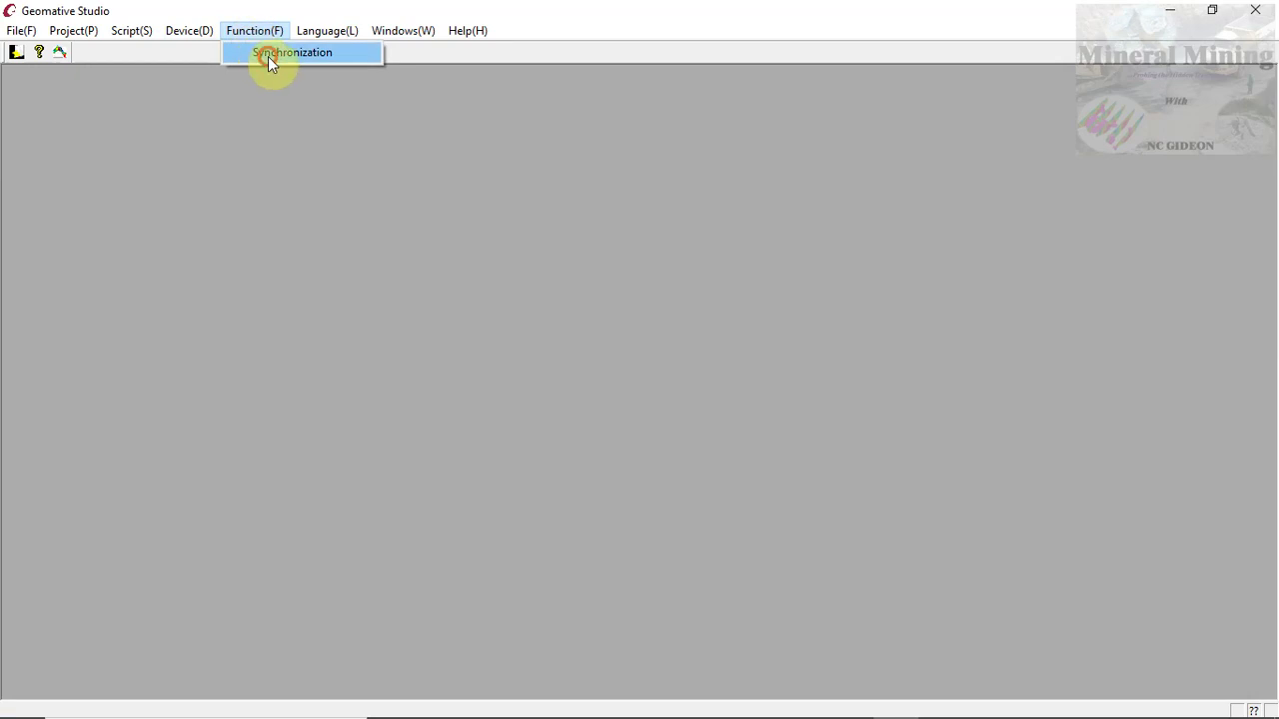
{"action": "left_click", "coordinate": [267, 56]}
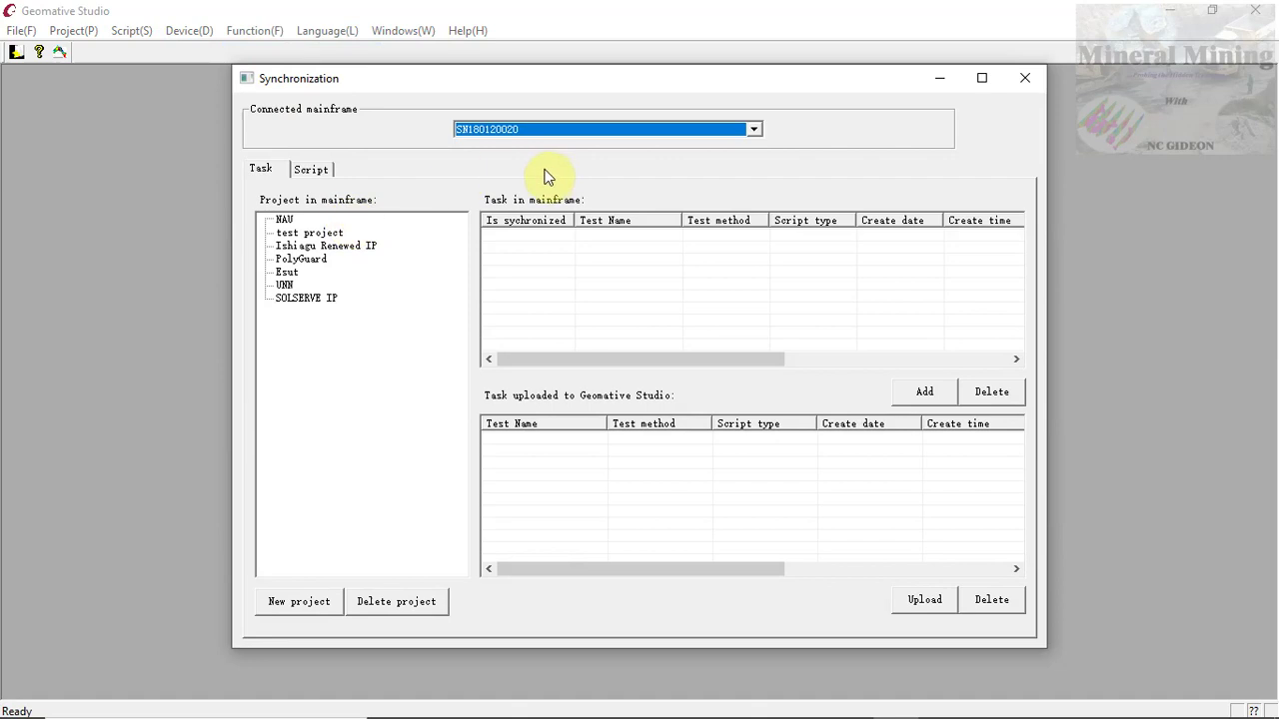
{"action": "left_click", "coordinate": [601, 127]}
{"action": "left_click", "coordinate": [600, 126]}
{"action": "left_click", "coordinate": [595, 130]}
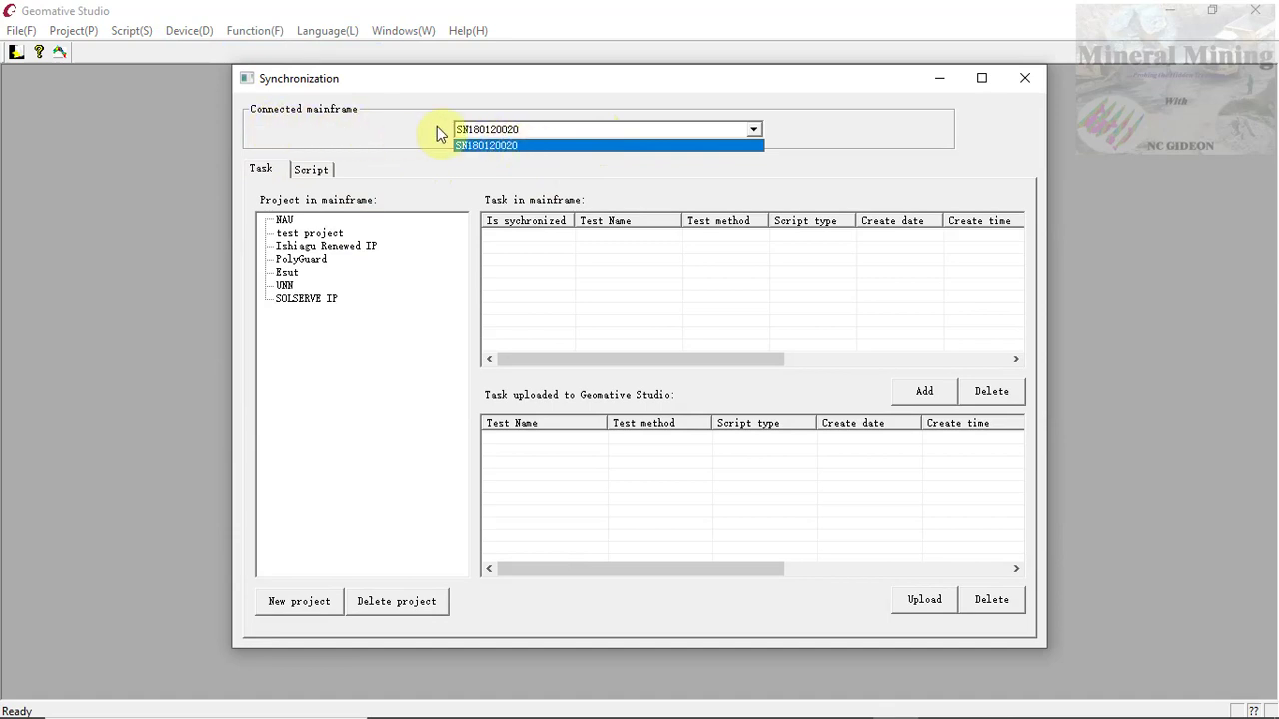
{"action": "left_click", "coordinate": [554, 145]}
{"action": "left_click", "coordinate": [561, 130]}
{"action": "left_click", "coordinate": [549, 178]}
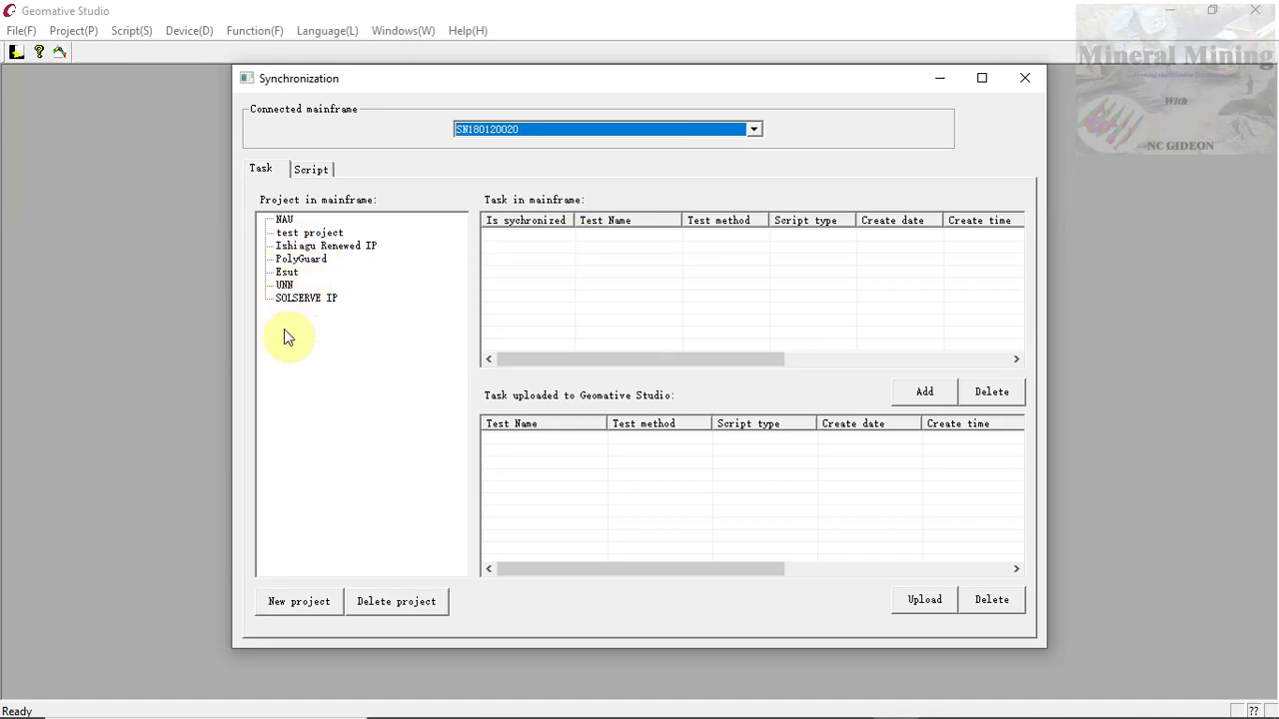
- Browse PolyGuard, Esut, SOLSERVE IP and test project tasks, ending on Ishiagu Renewed IP's ten tasks
{"action": "left_click", "coordinate": [322, 247]}
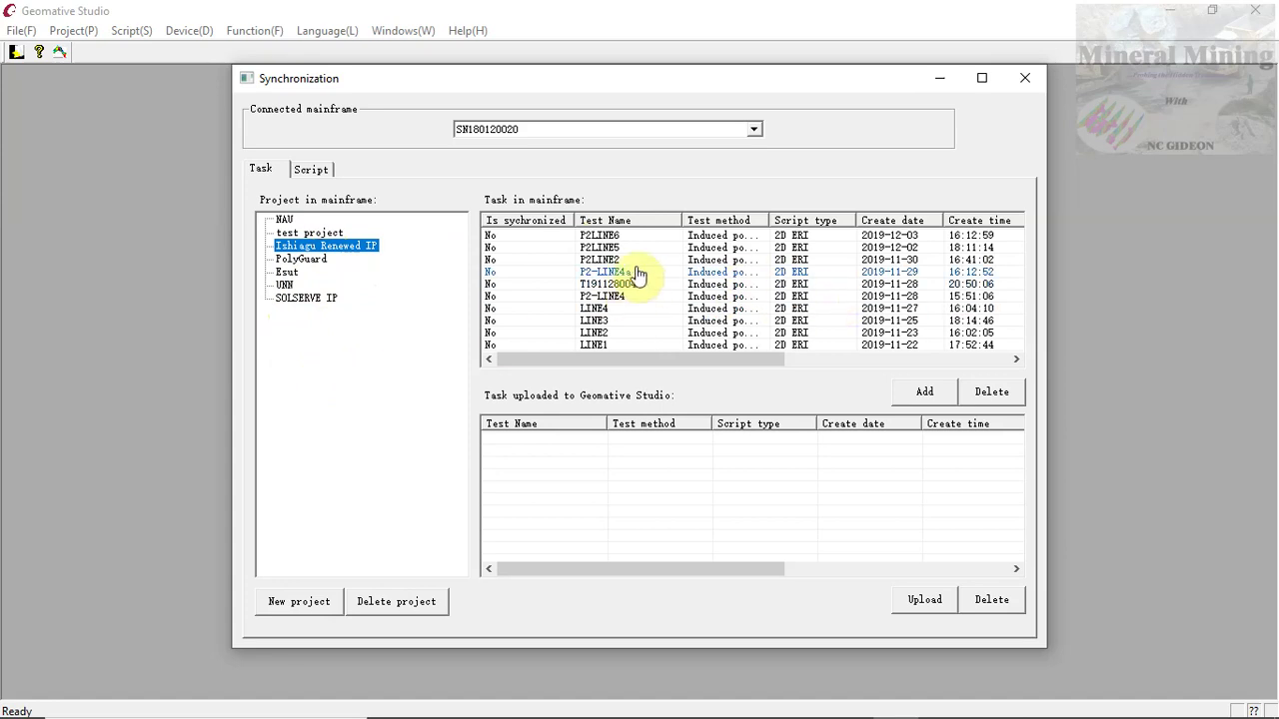
{"action": "left_click", "coordinate": [304, 258]}
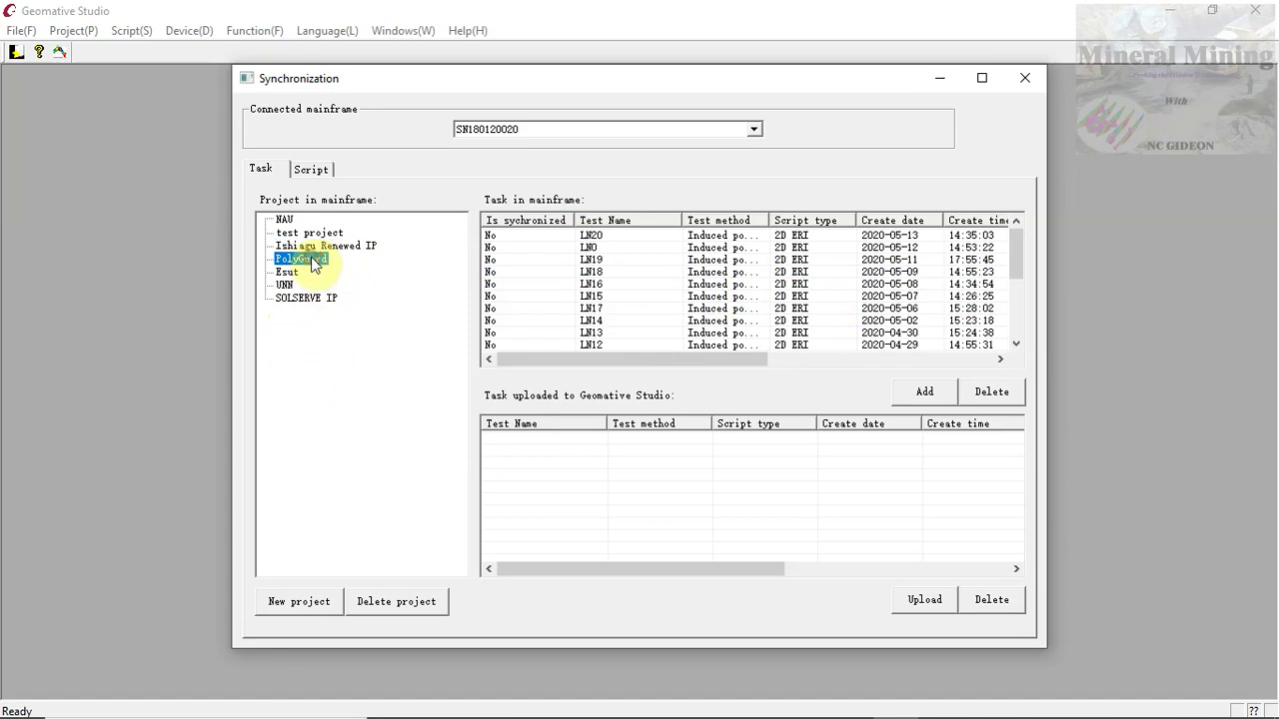
{"action": "left_click", "coordinate": [285, 285]}
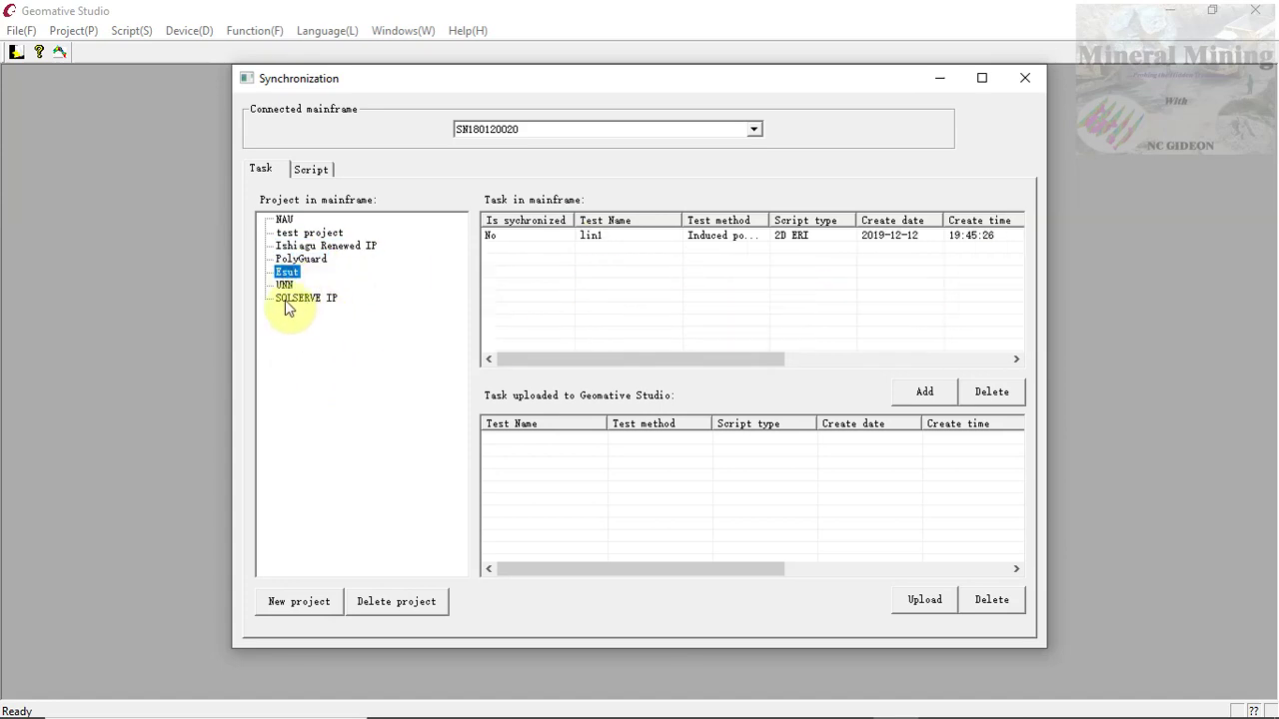
{"action": "left_click", "coordinate": [298, 298]}
{"action": "left_click", "coordinate": [317, 245]}
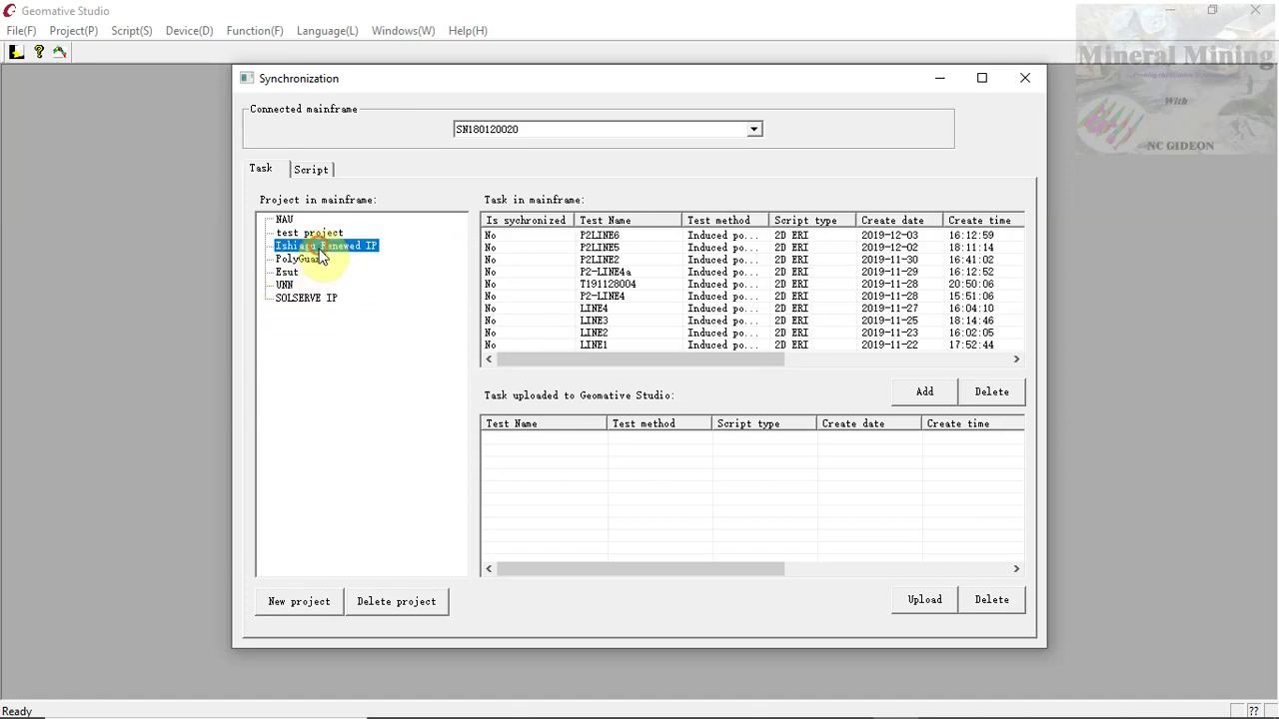
{"action": "left_click", "coordinate": [304, 233]}
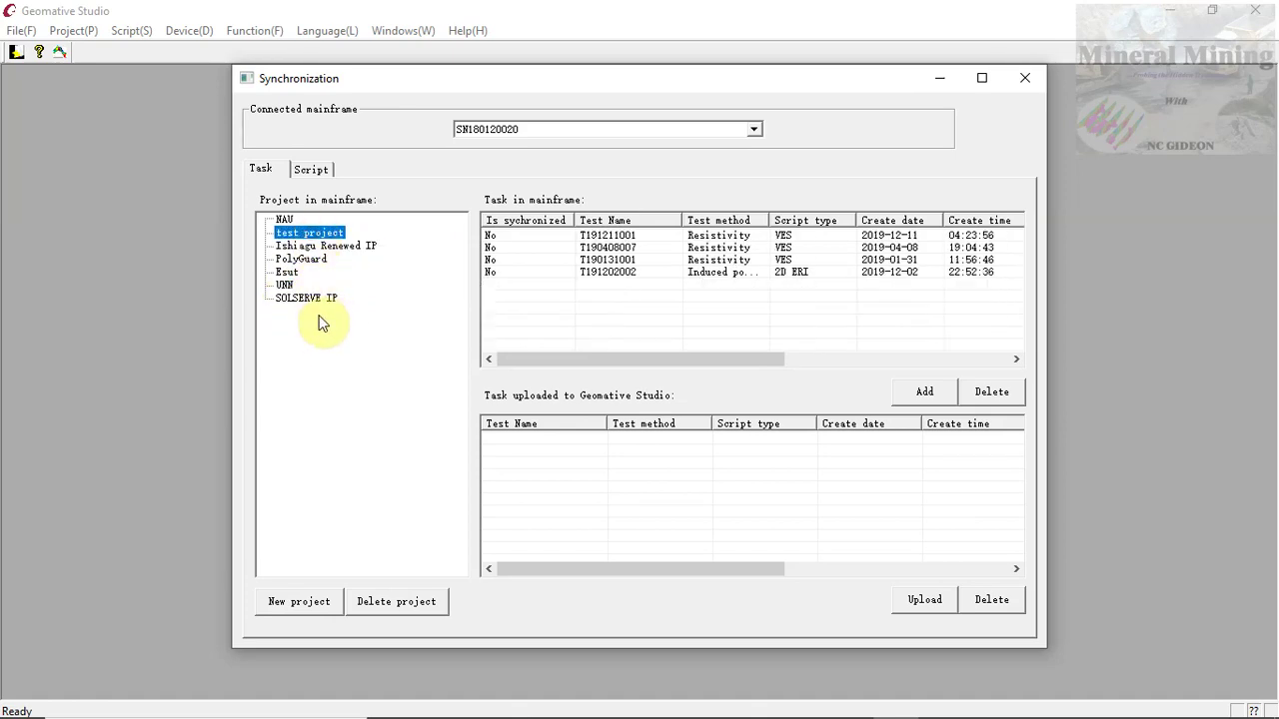
{"action": "left_click", "coordinate": [325, 246]}
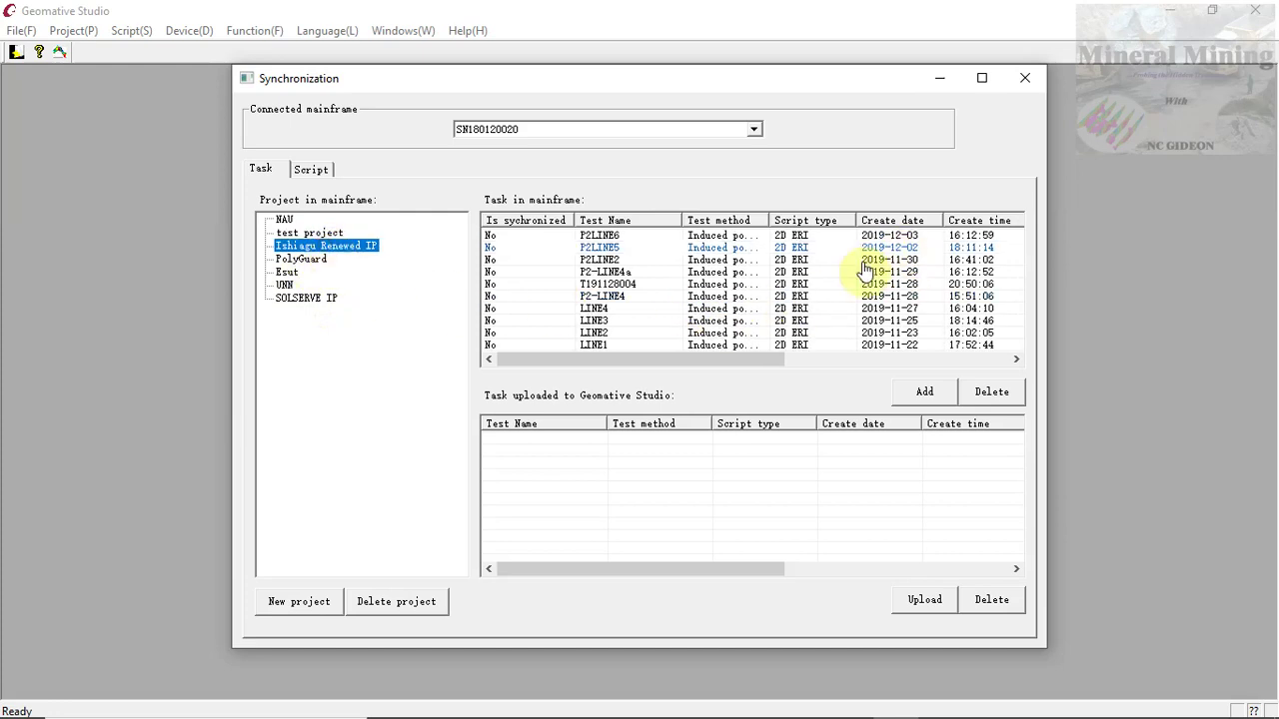
{"action": "scroll", "coordinate": [829, 299], "scroll_direction": "right", "scroll_amount": 2}
- Narrow the Test Name column and widen Test method so Induced polarization reads
{"action": "left_click_drag", "start_coordinate": [766, 357], "coordinate": [686, 362]}
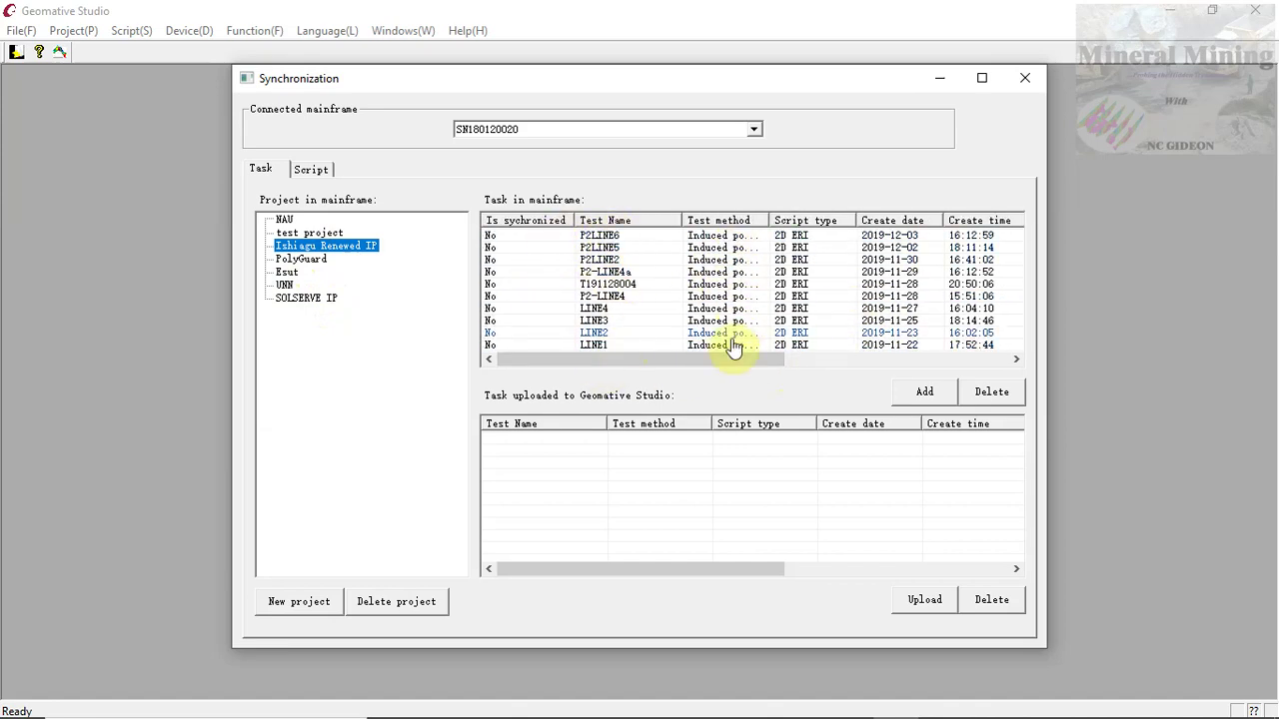
{"action": "left_click_drag", "start_coordinate": [705, 362], "coordinate": [905, 363]}
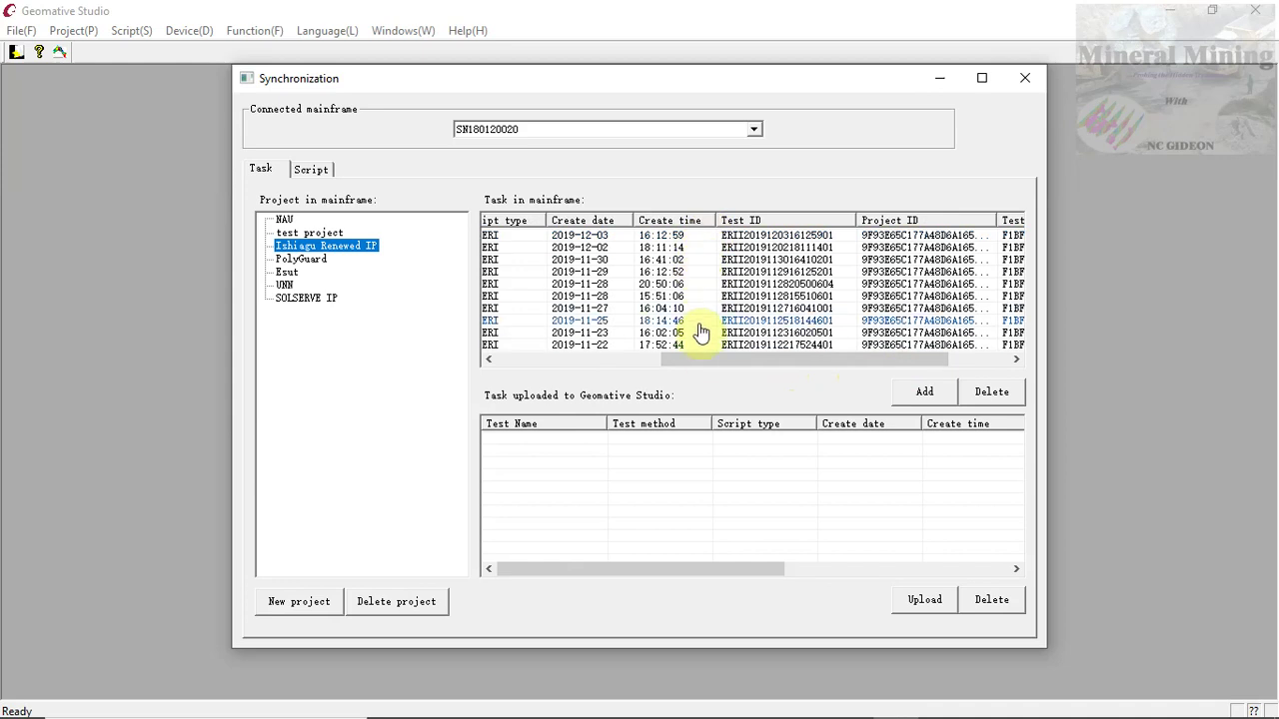
{"action": "left_click_drag", "start_coordinate": [758, 363], "coordinate": [784, 364]}
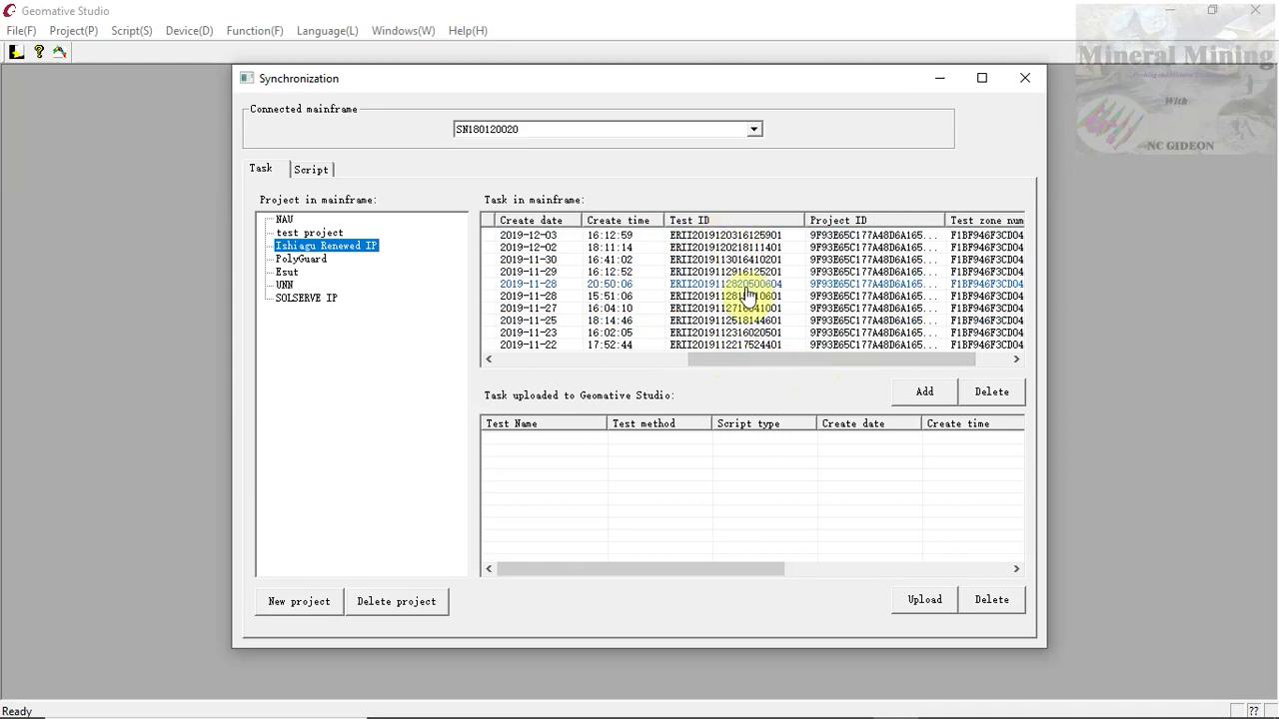
{"action": "left_click_drag", "start_coordinate": [868, 359], "coordinate": [912, 368]}
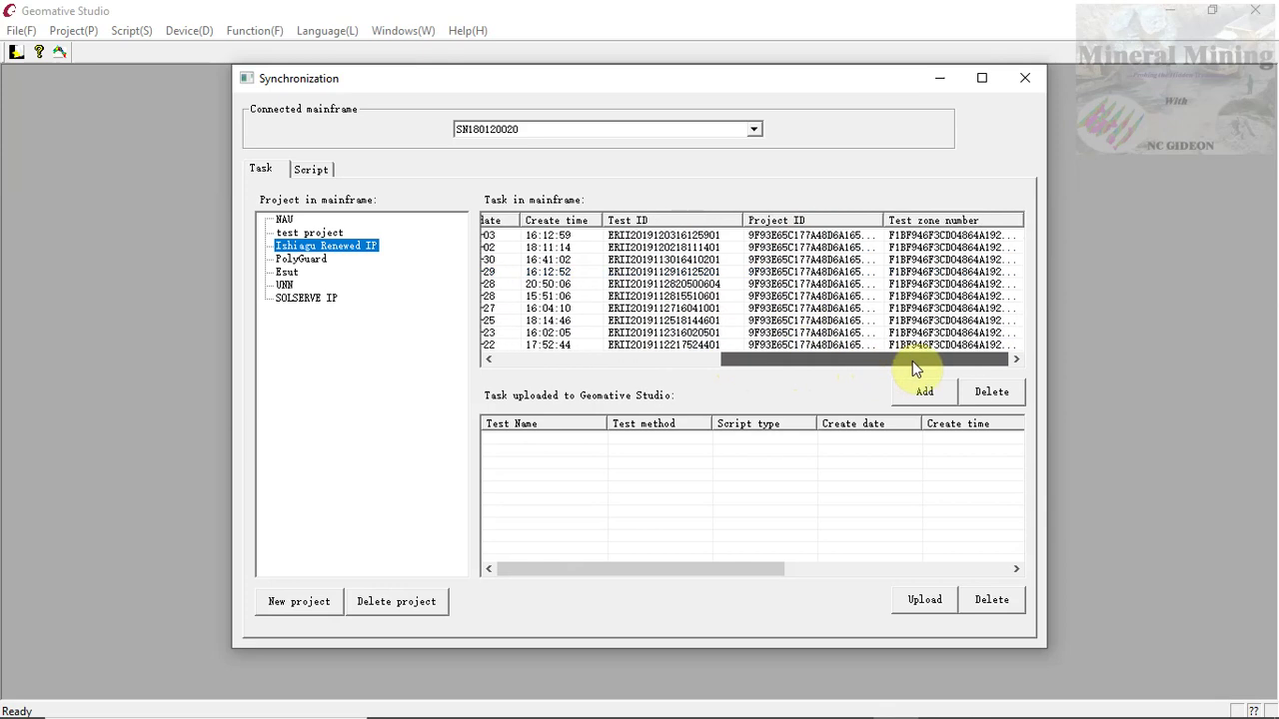
{"action": "left_click_drag", "start_coordinate": [912, 369], "coordinate": [751, 367]}
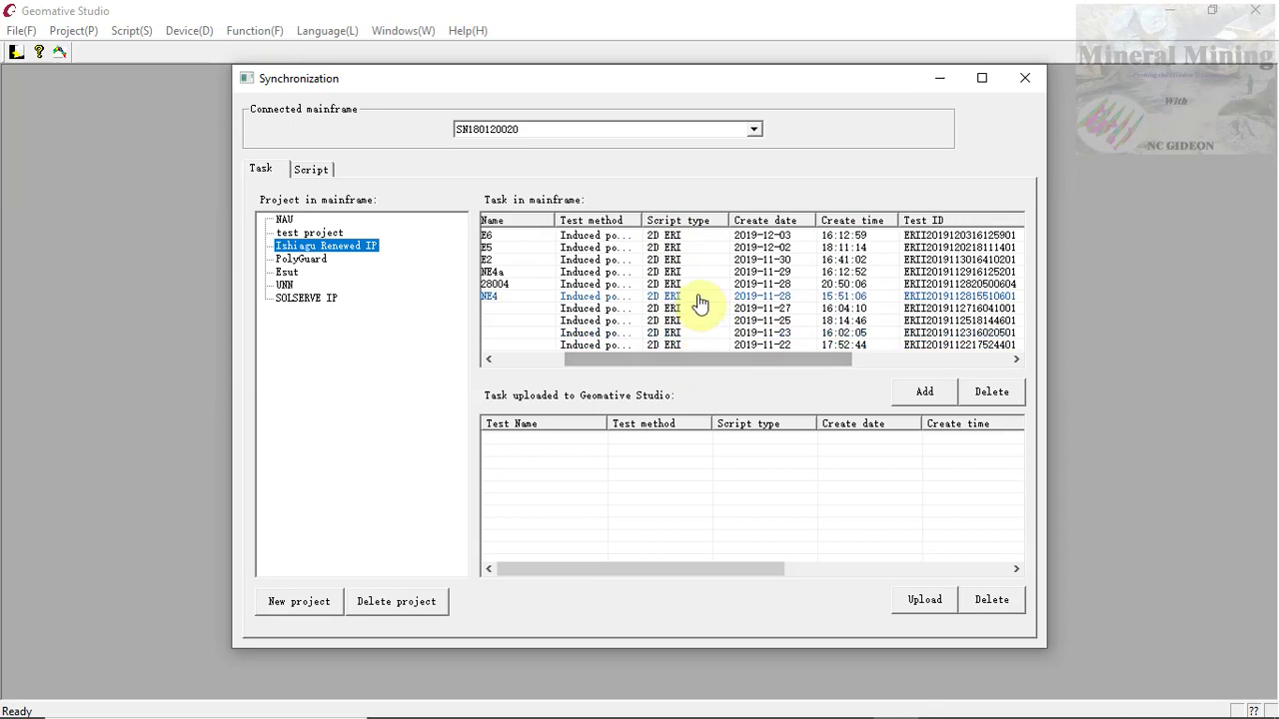
{"action": "scroll", "coordinate": [679, 300], "scroll_direction": "right", "scroll_amount": 1}
{"action": "left_click_drag", "start_coordinate": [693, 359], "coordinate": [611, 360]}
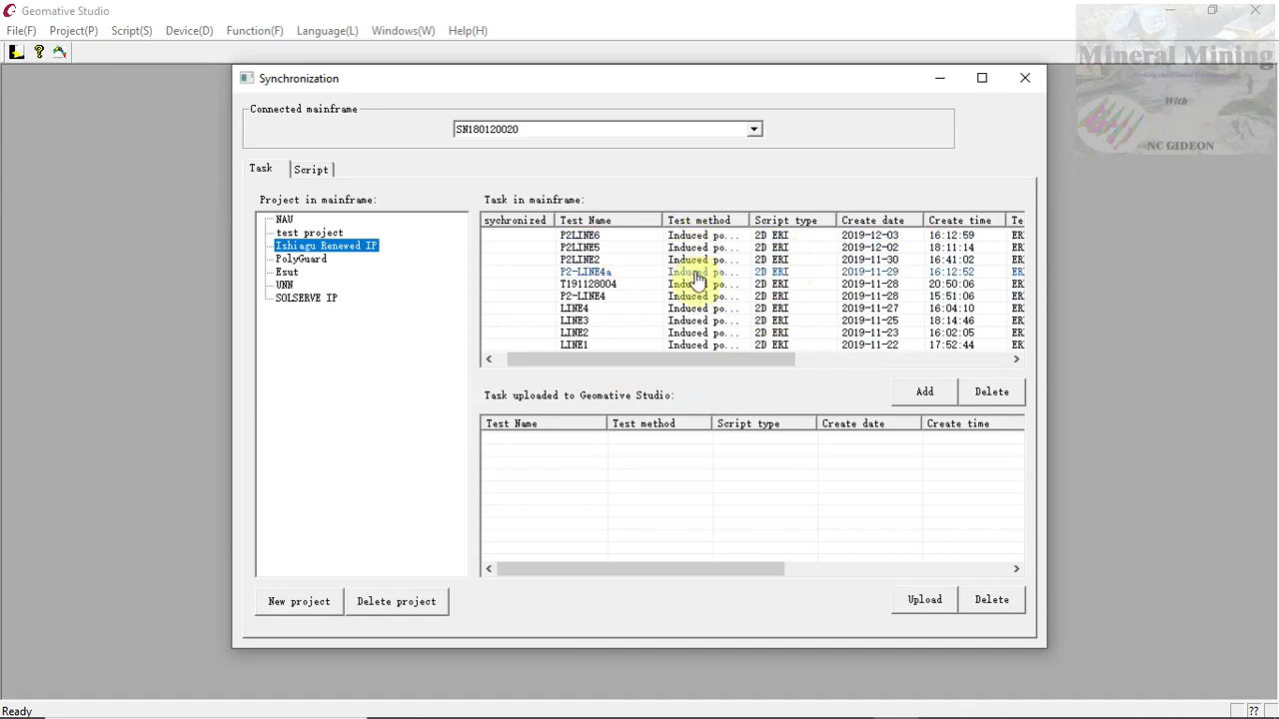
{"action": "left_click_drag", "start_coordinate": [661, 219], "coordinate": [626, 222]}
{"action": "left_click_drag", "start_coordinate": [706, 220], "coordinate": [745, 228]}
{"action": "left_click_drag", "start_coordinate": [749, 360], "coordinate": [802, 362]}
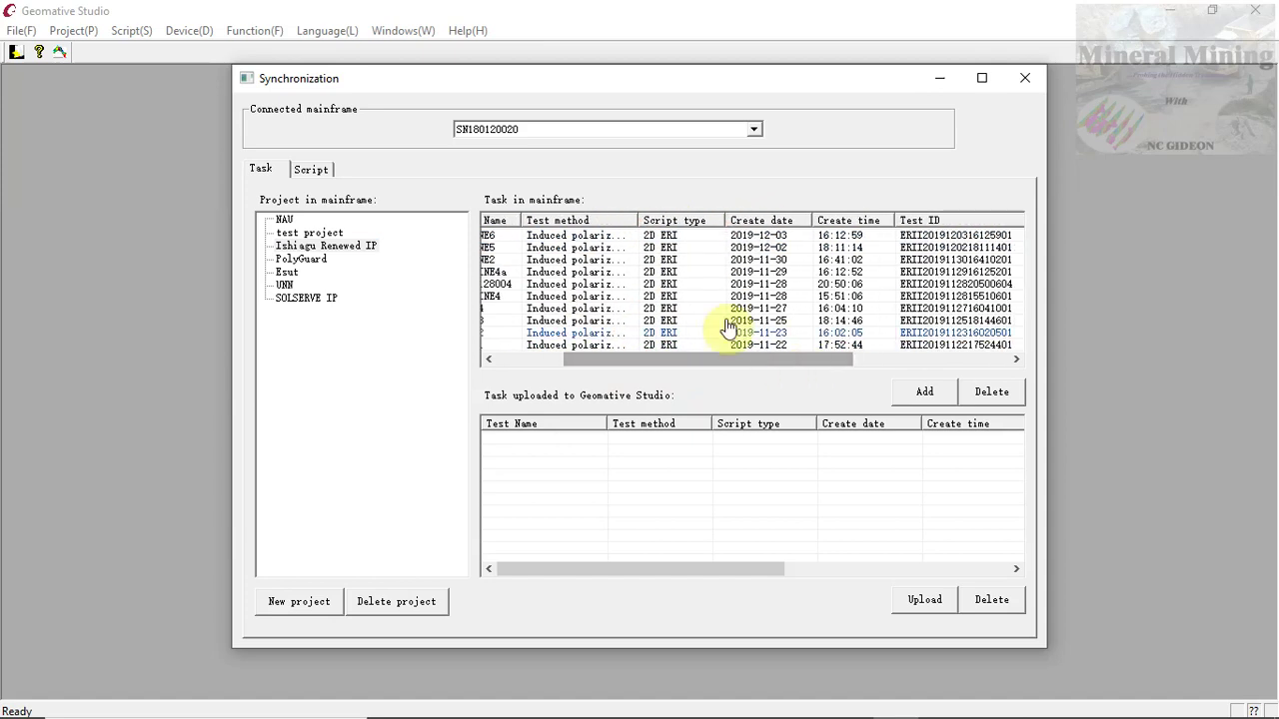
- Select the LINE4, T191128004 and finally LINE2 task rows in the table
{"action": "left_click", "coordinate": [714, 246]}
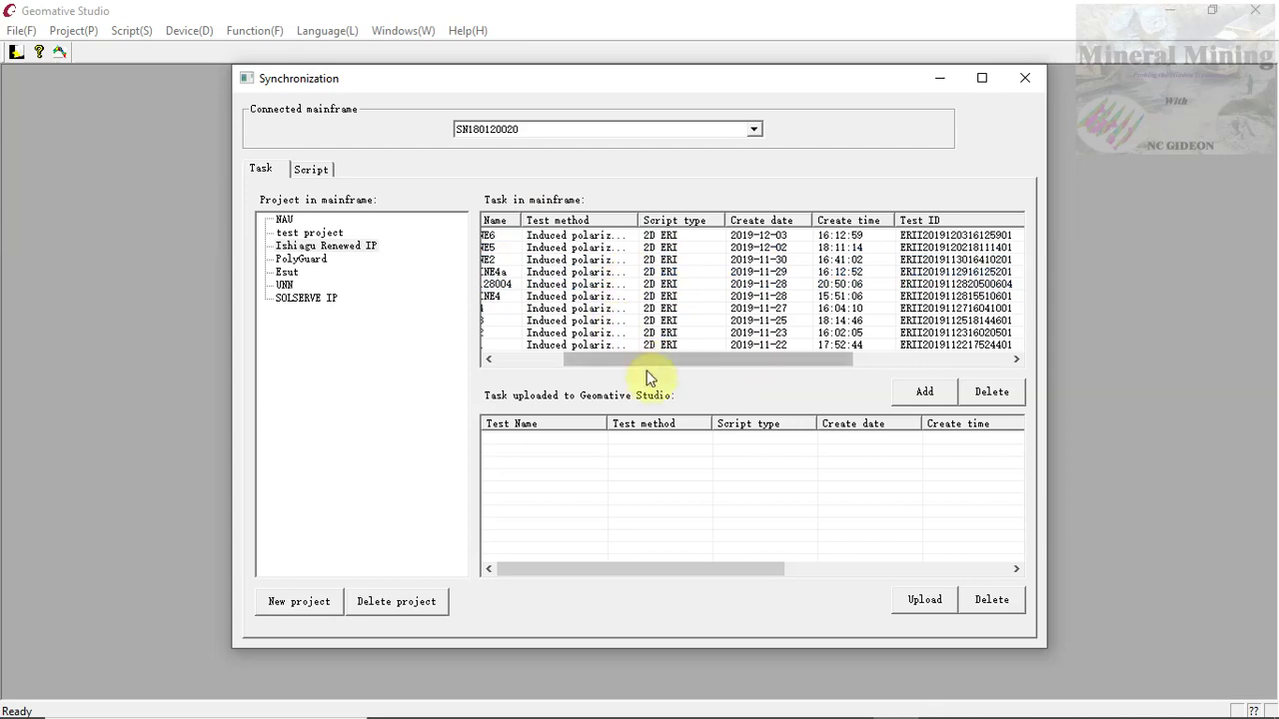
{"action": "left_click_drag", "start_coordinate": [644, 363], "coordinate": [560, 364]}
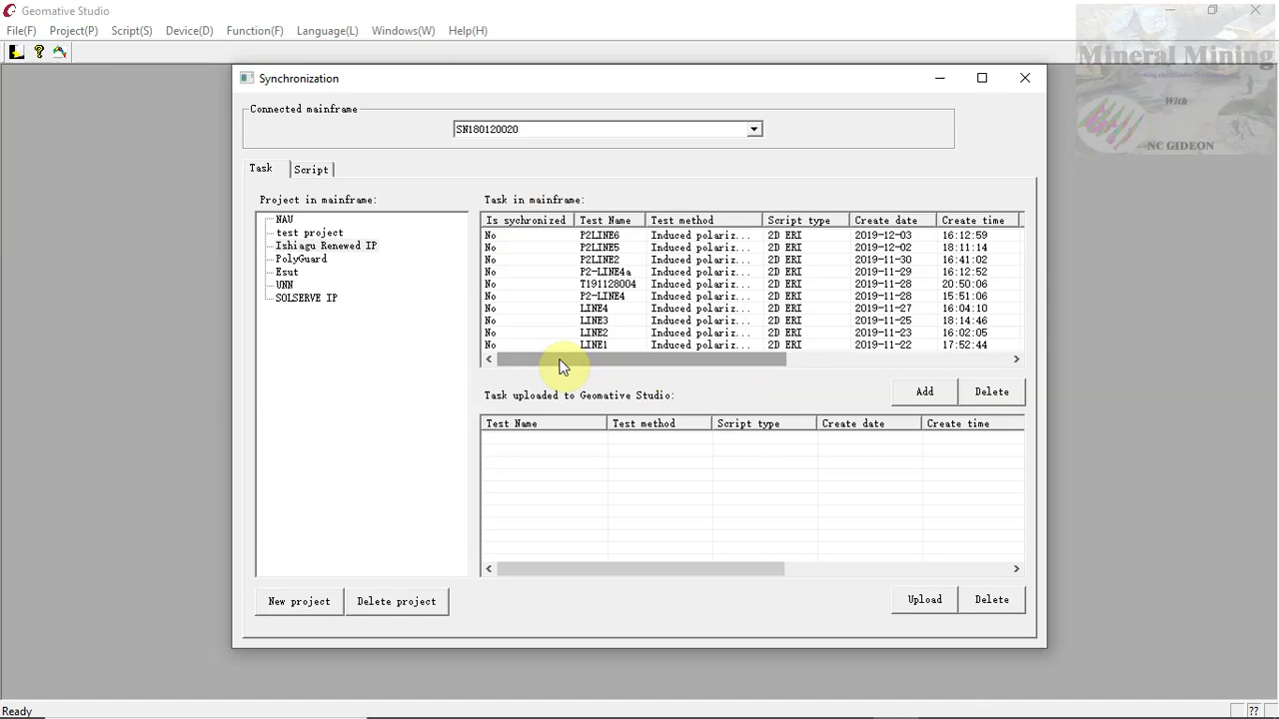
{"action": "left_click", "coordinate": [676, 308]}
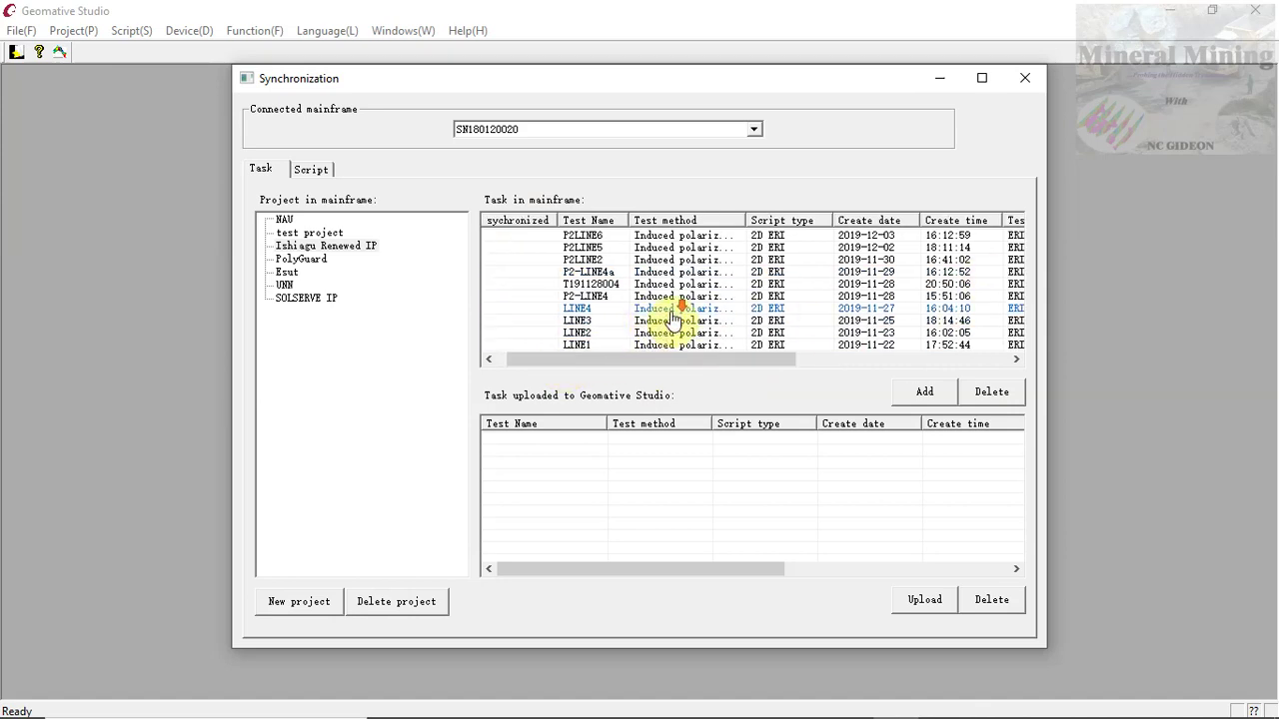
{"action": "left_click_drag", "start_coordinate": [637, 359], "coordinate": [577, 366]}
{"action": "left_click", "coordinate": [599, 286]}
{"action": "left_click", "coordinate": [600, 336]}
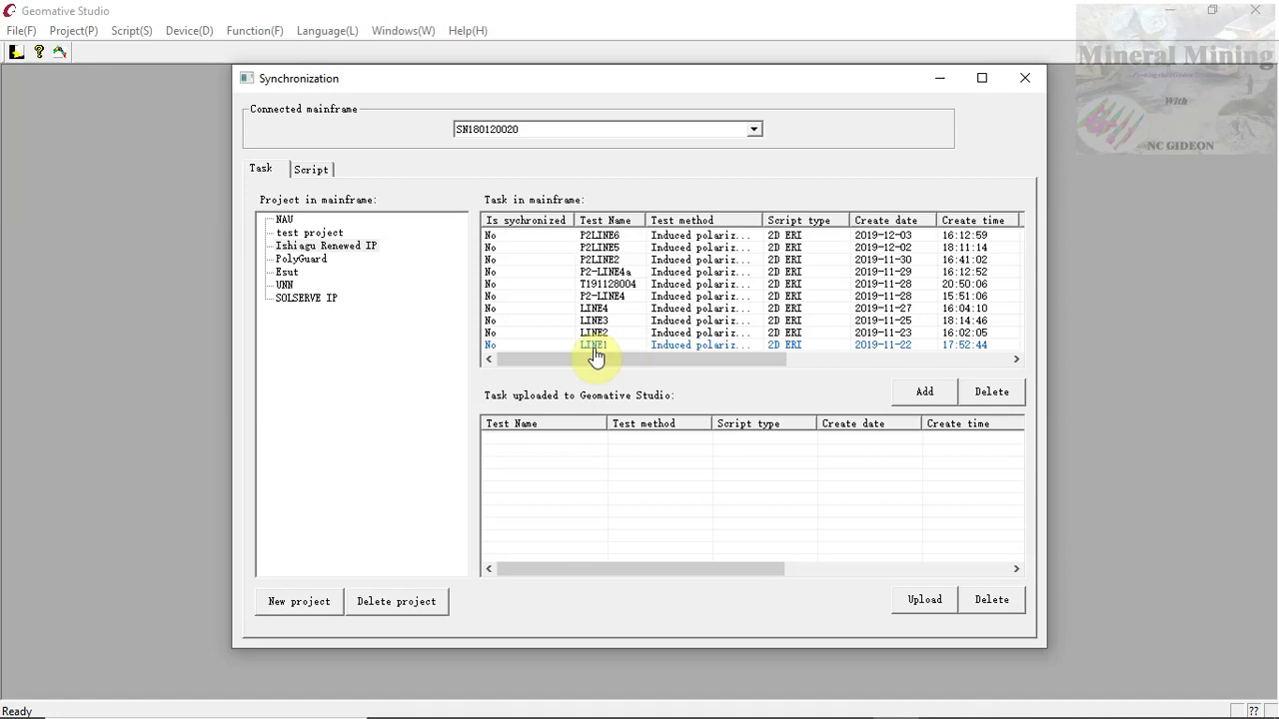
- Try selections from P2LINE6 to LINE1, then select LINE2 and add it for transfer
{"action": "left_click", "coordinate": [594, 346]}
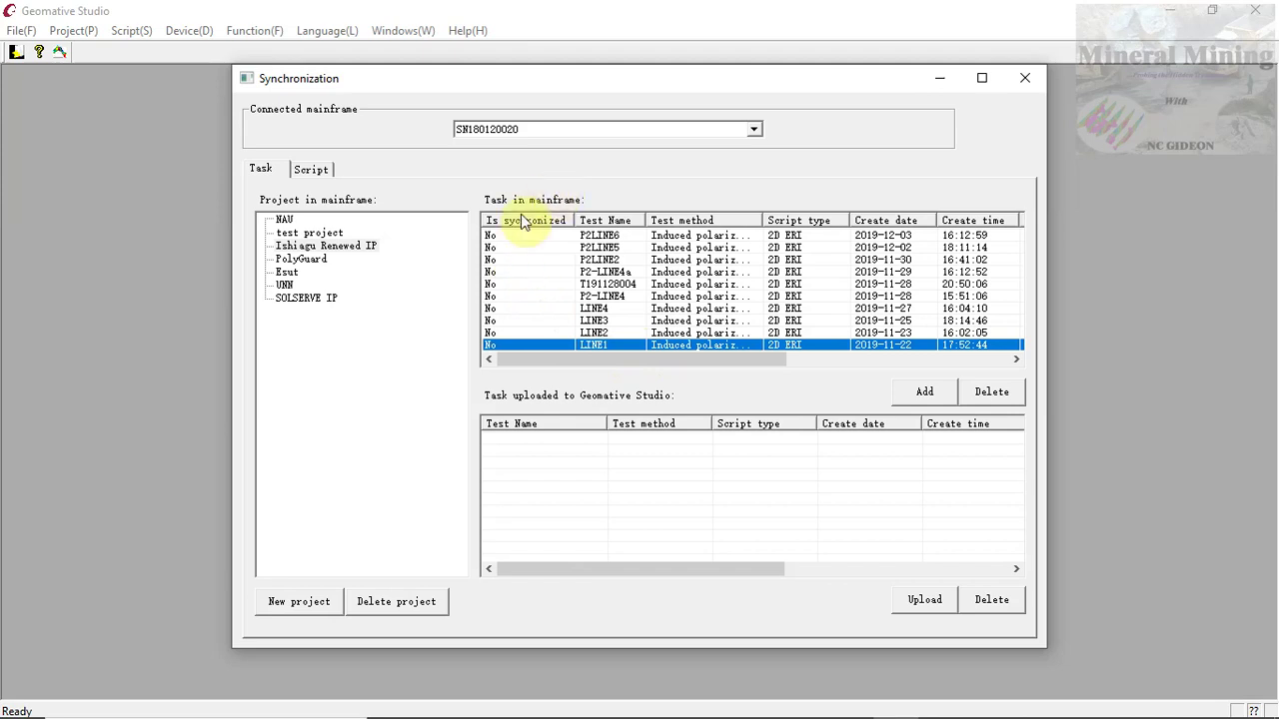
{"action": "left_click", "coordinate": [545, 237]}
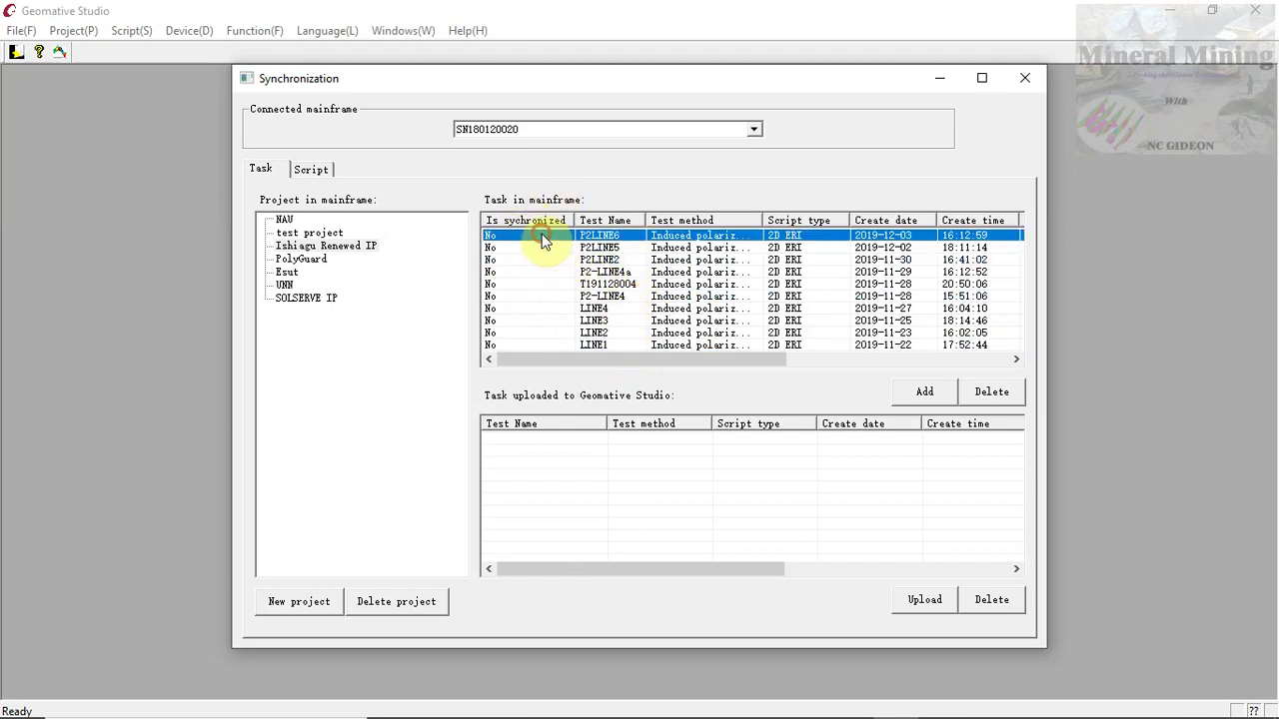
{"action": "left_click", "coordinate": [572, 344], "text": "shift"}
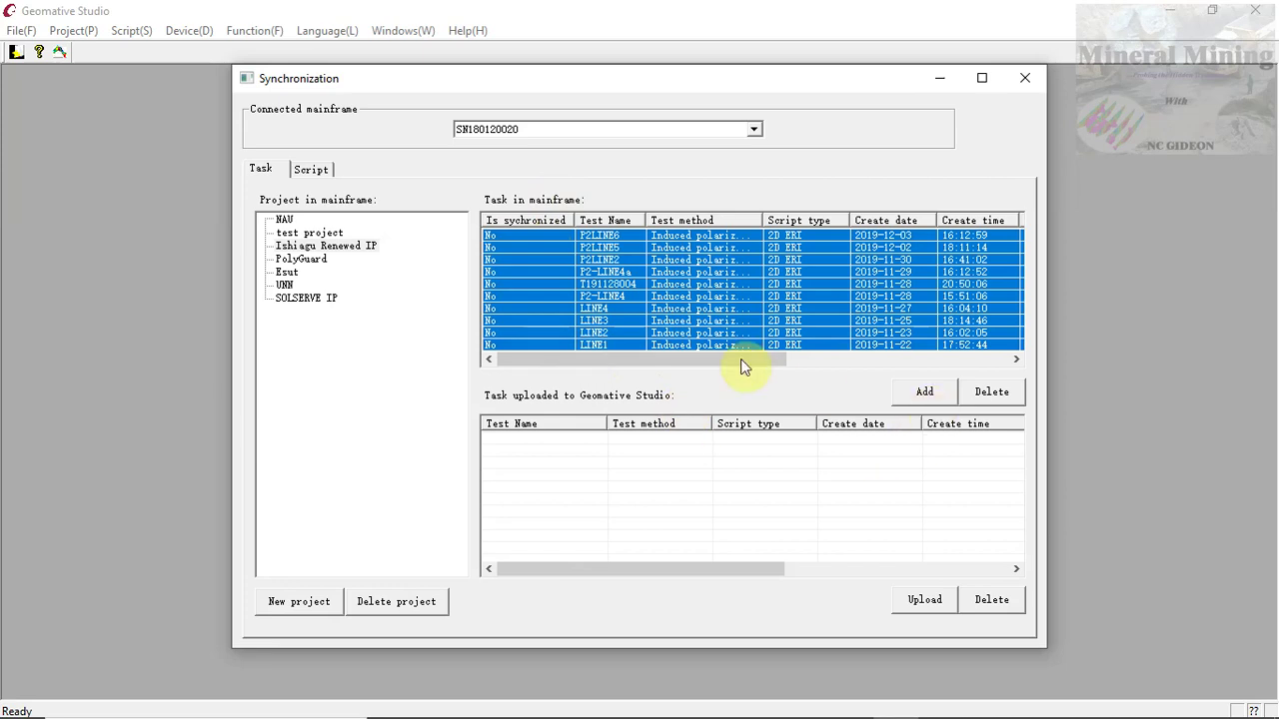
{"action": "left_click", "coordinate": [711, 346]}
{"action": "scroll", "coordinate": [700, 345], "scroll_direction": "right", "scroll_amount": 2}
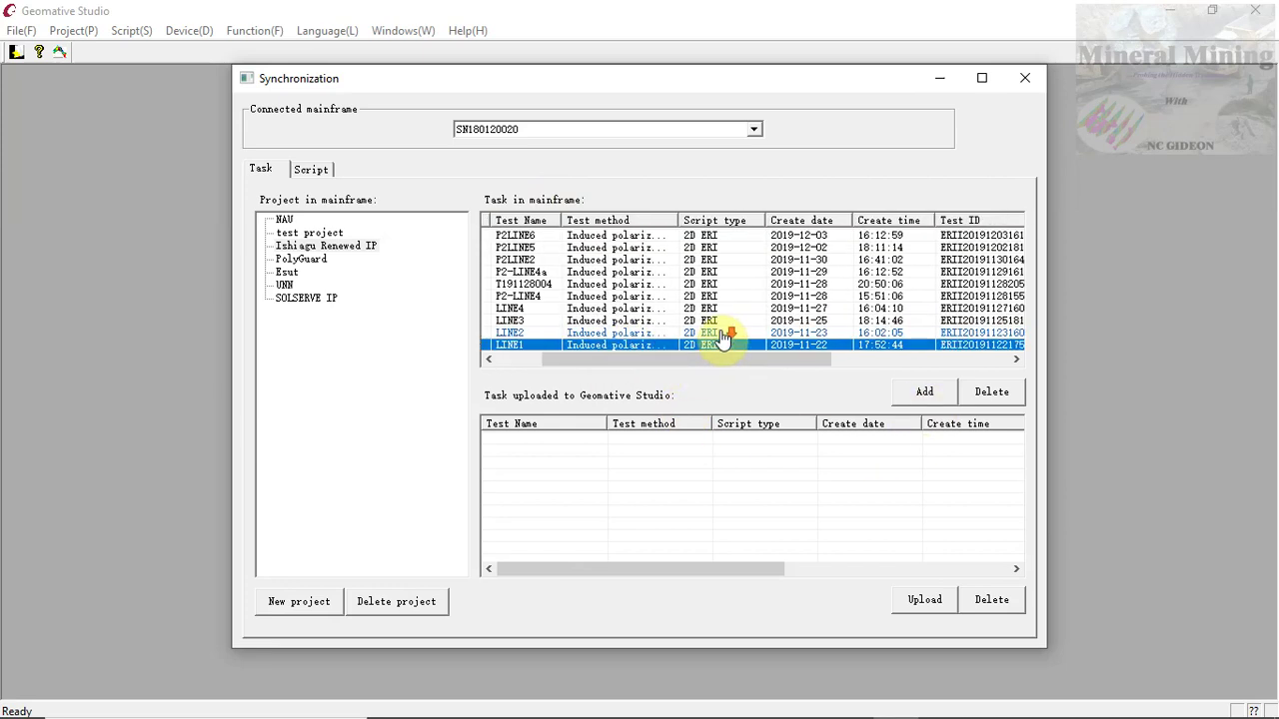
{"action": "left_click", "coordinate": [613, 334]}
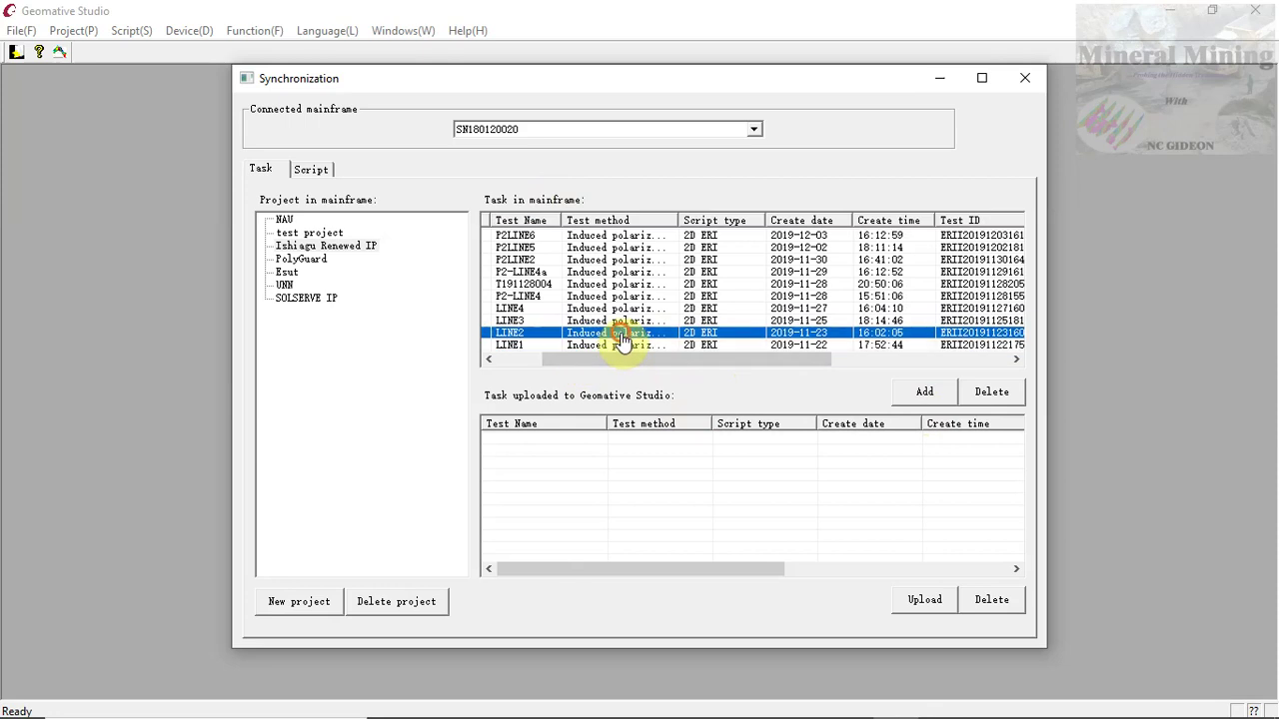
{"action": "left_click", "coordinate": [925, 394]}
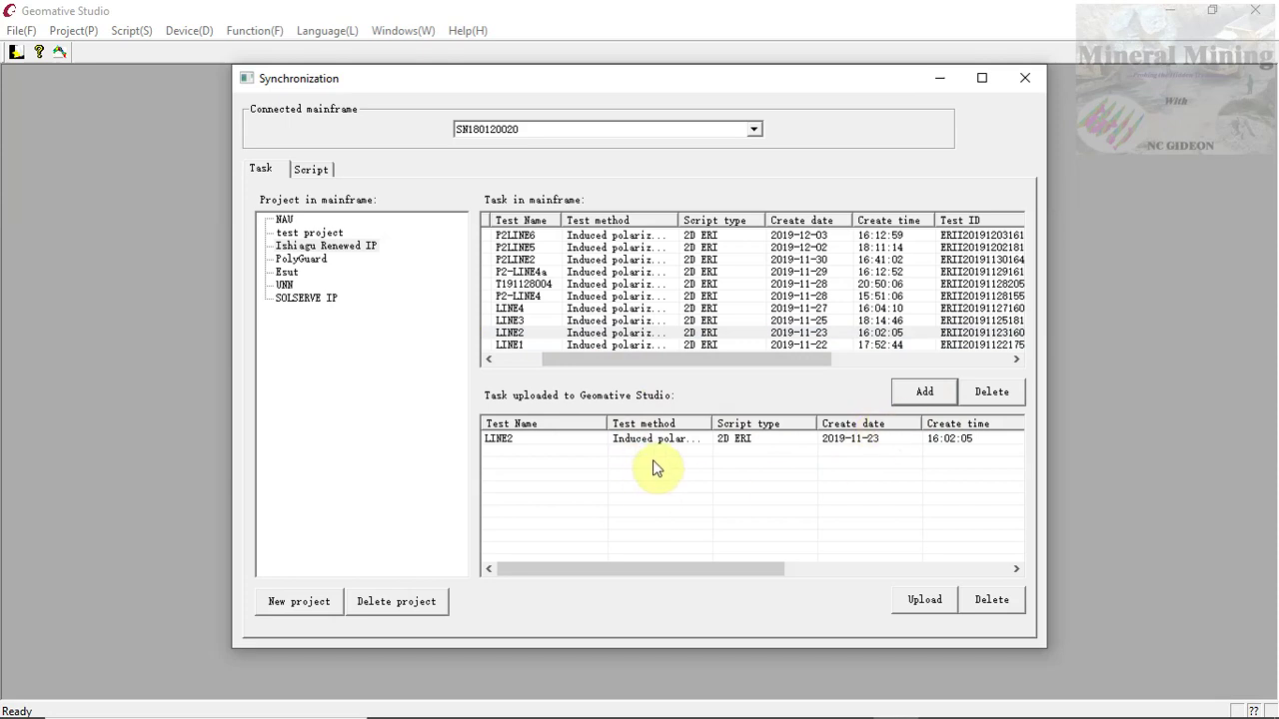
- Transfer LINE2 from the mainframe, then add it to the upload list and upload it
{"action": "left_click", "coordinate": [639, 441]}
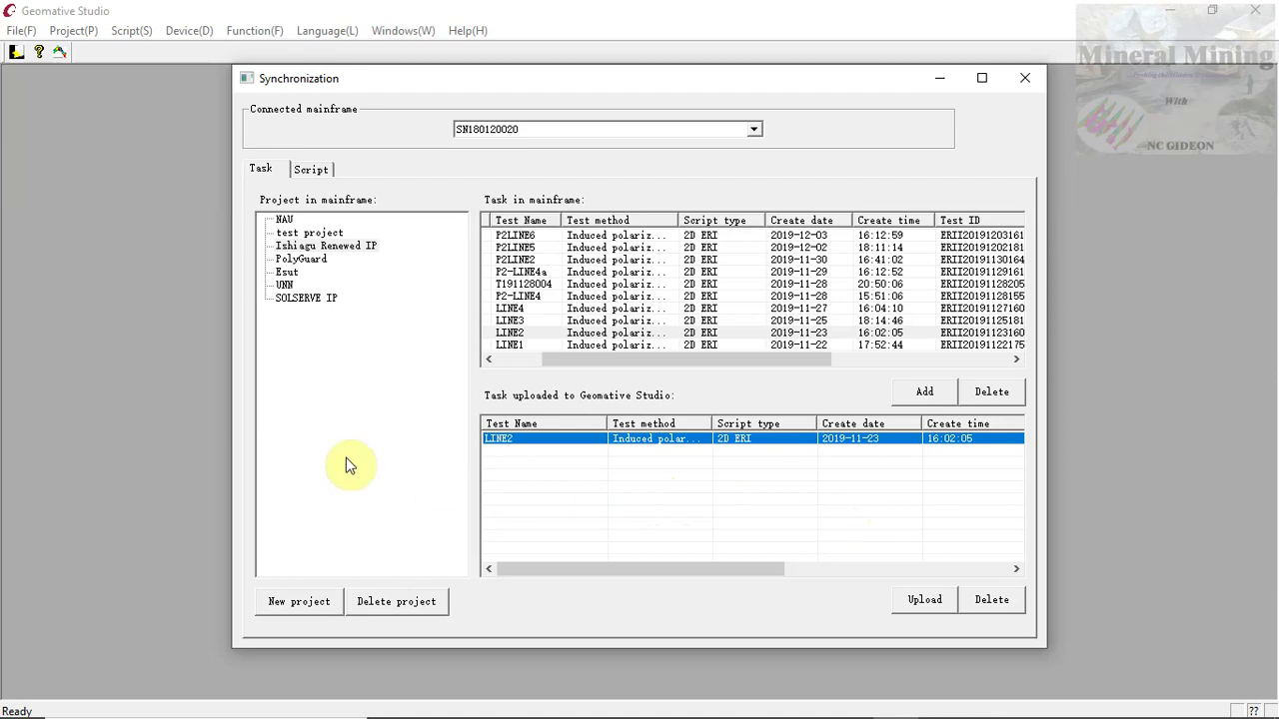
{"action": "left_click", "coordinate": [927, 603]}
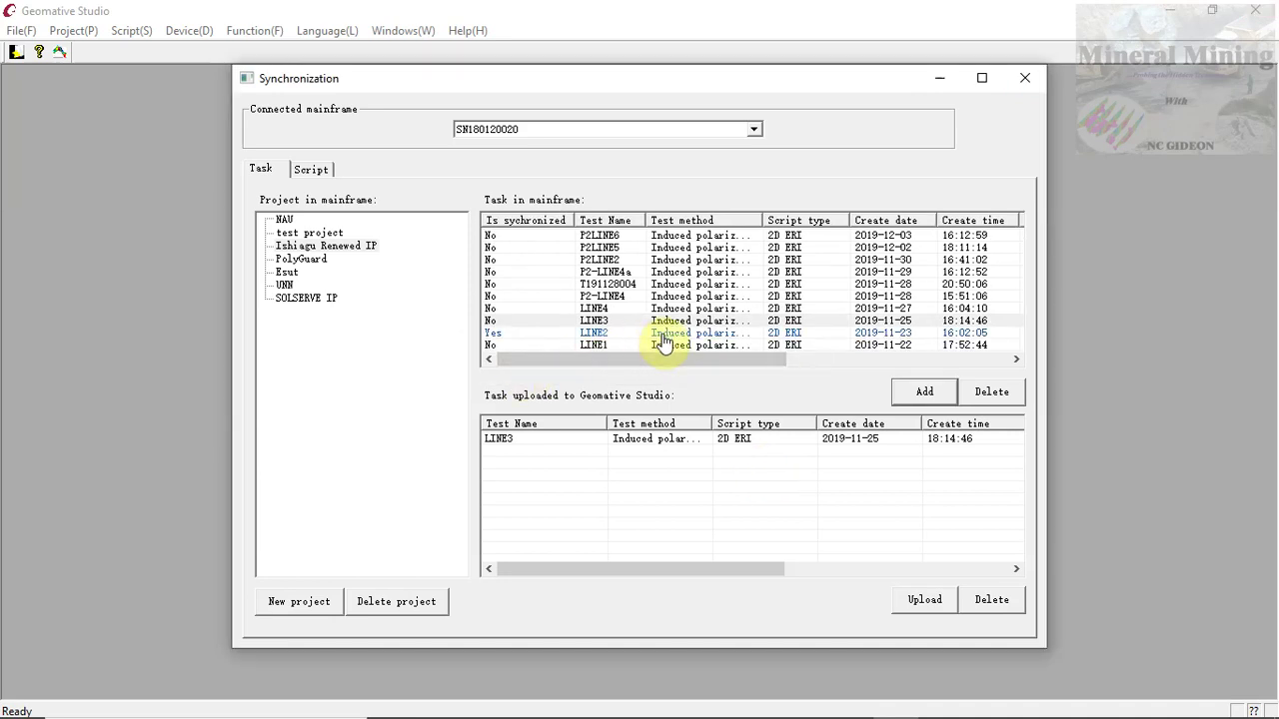
{"action": "left_click", "coordinate": [685, 332]}
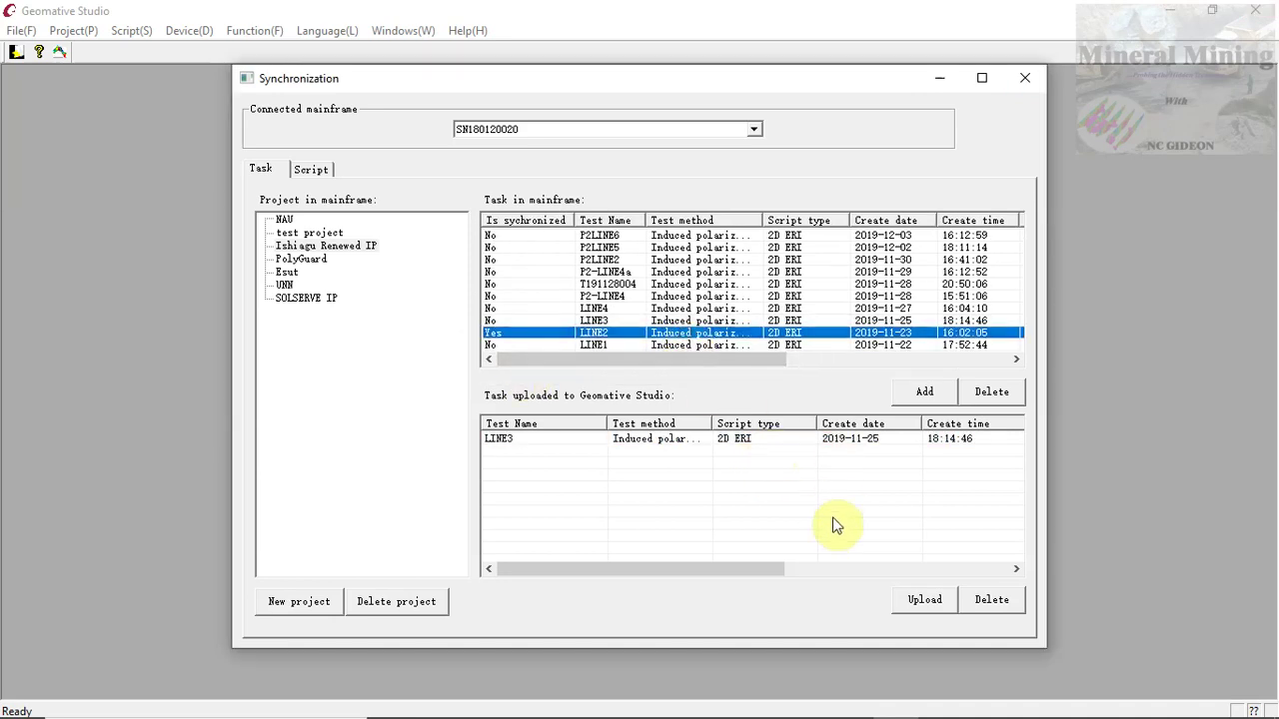
{"action": "left_click", "coordinate": [921, 395]}
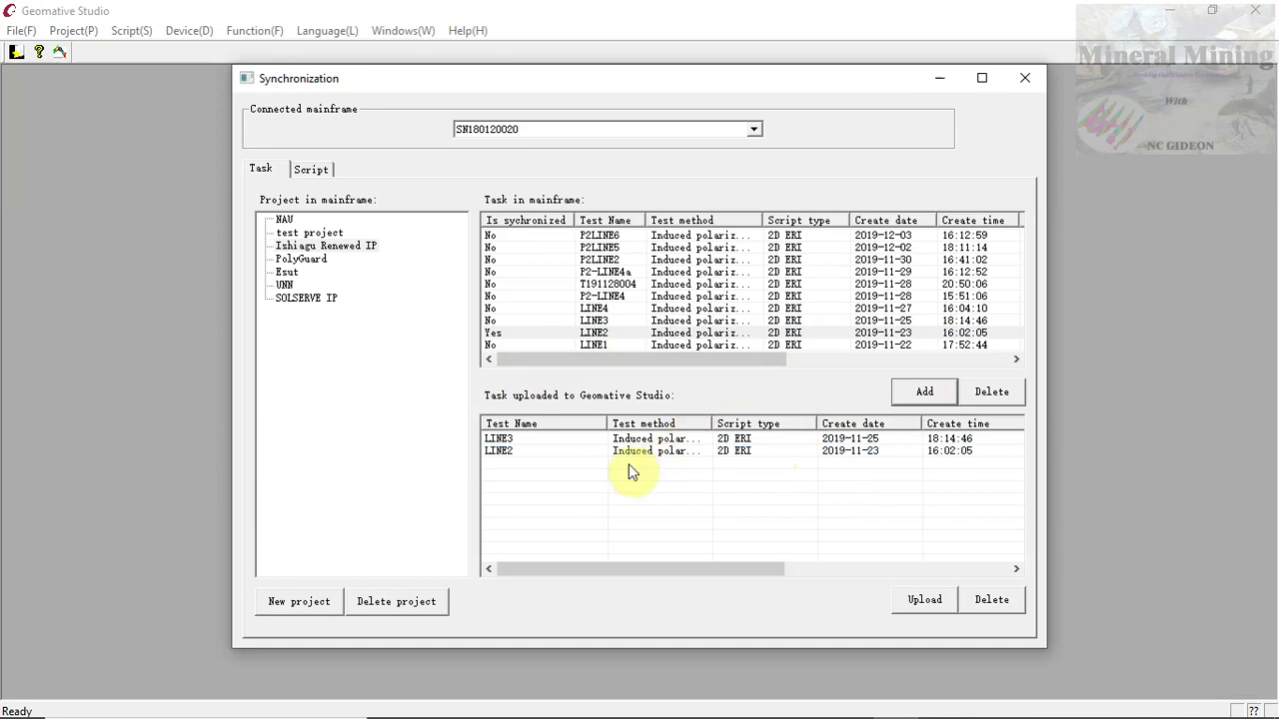
{"action": "left_click", "coordinate": [717, 453]}
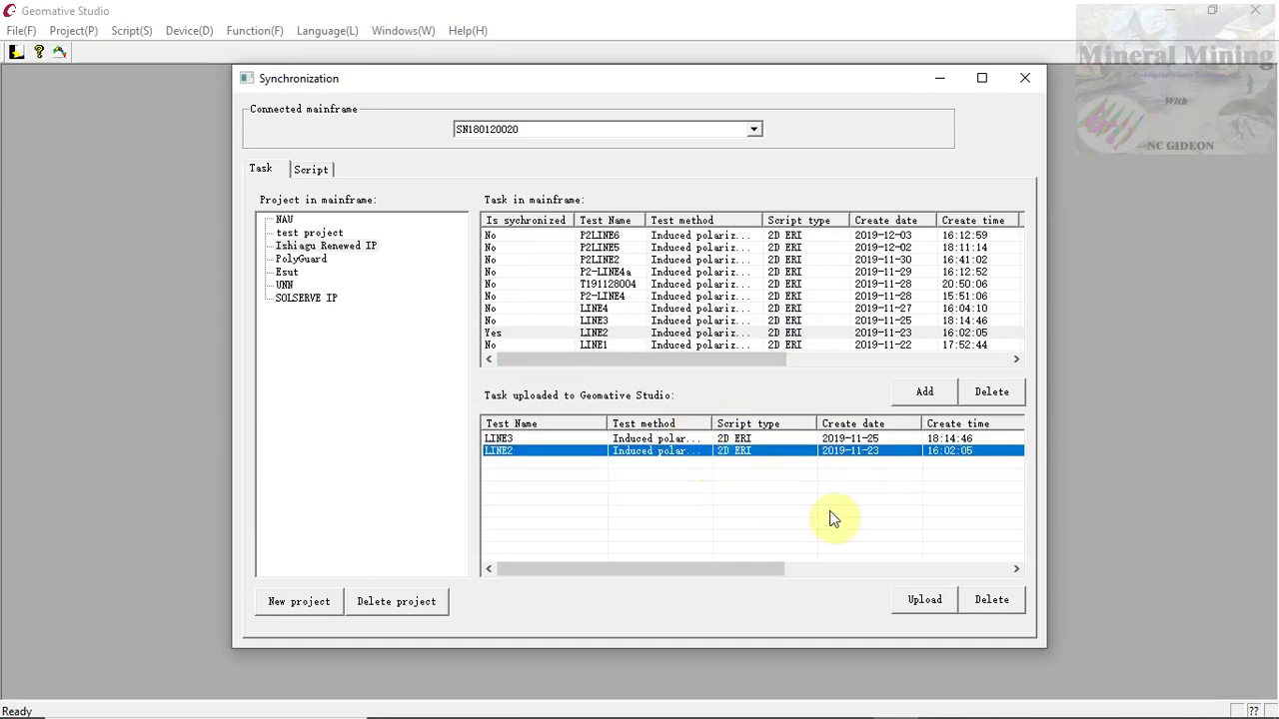
{"action": "left_click", "coordinate": [923, 601]}
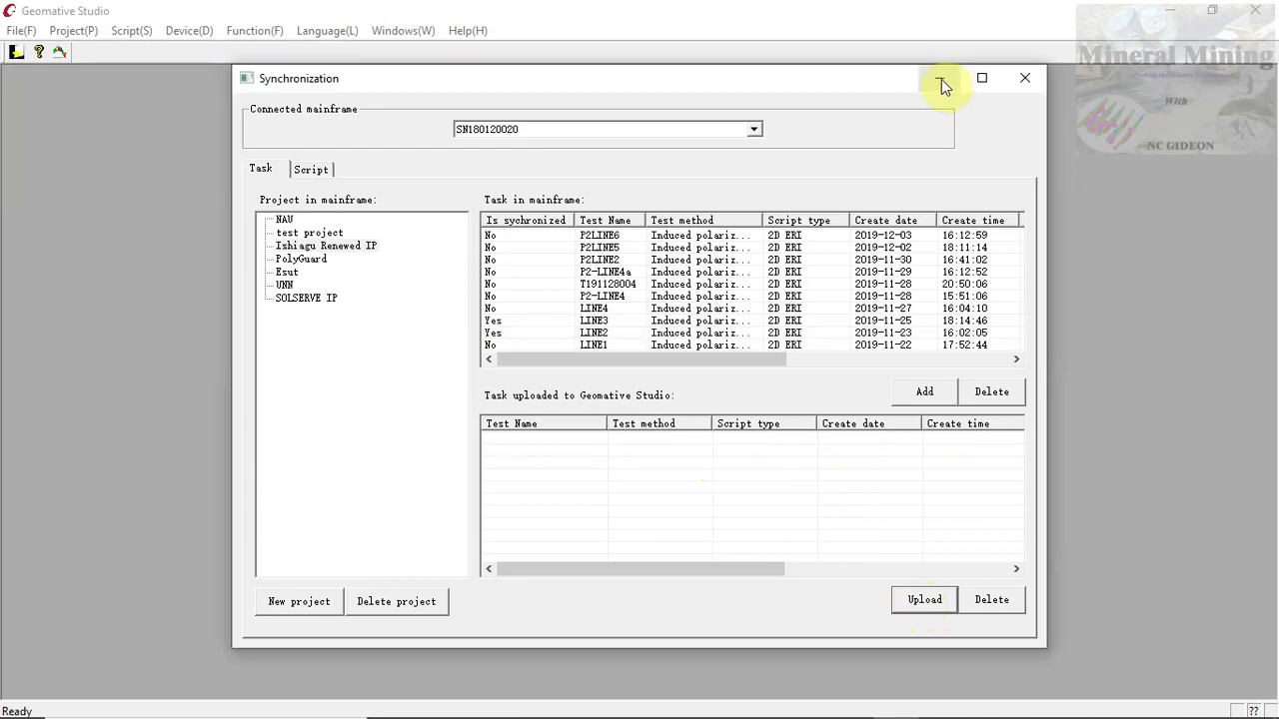
- Close Synchronization, open Project manage, and load the LINE2 survey data from the tree
{"action": "left_click", "coordinate": [1026, 79]}
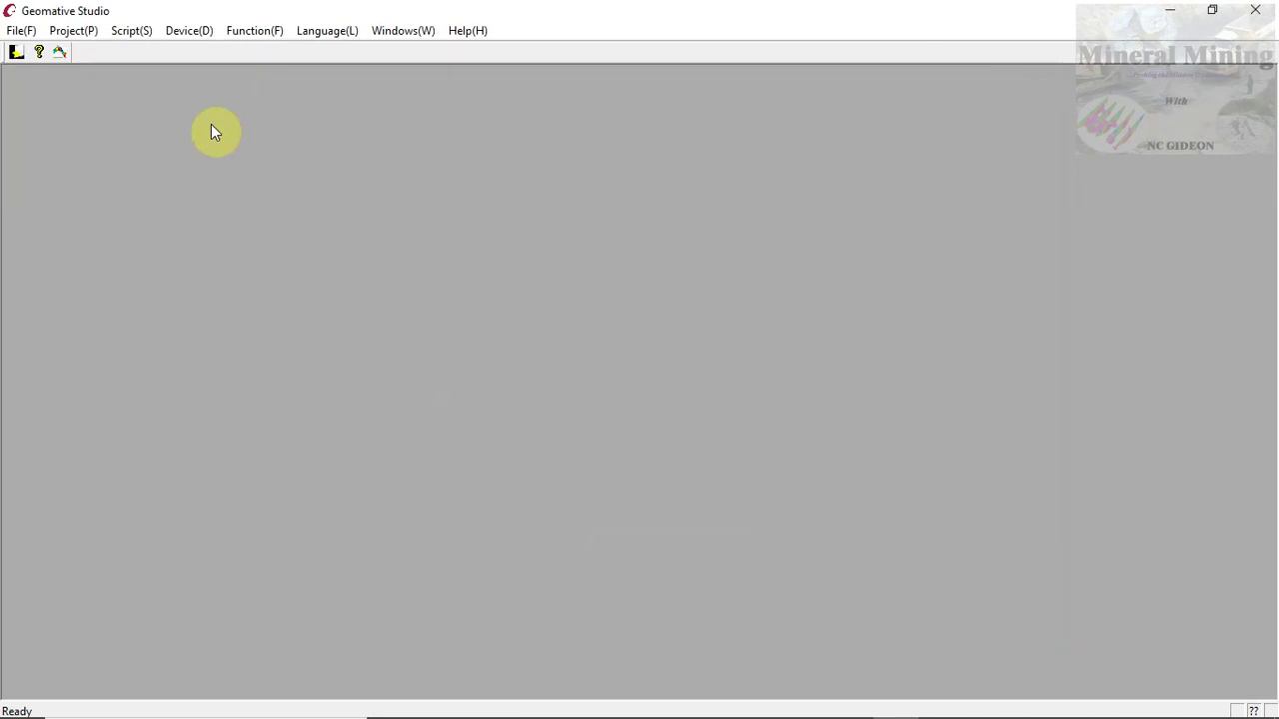
{"action": "left_click", "coordinate": [65, 31]}
{"action": "left_click", "coordinate": [82, 52]}
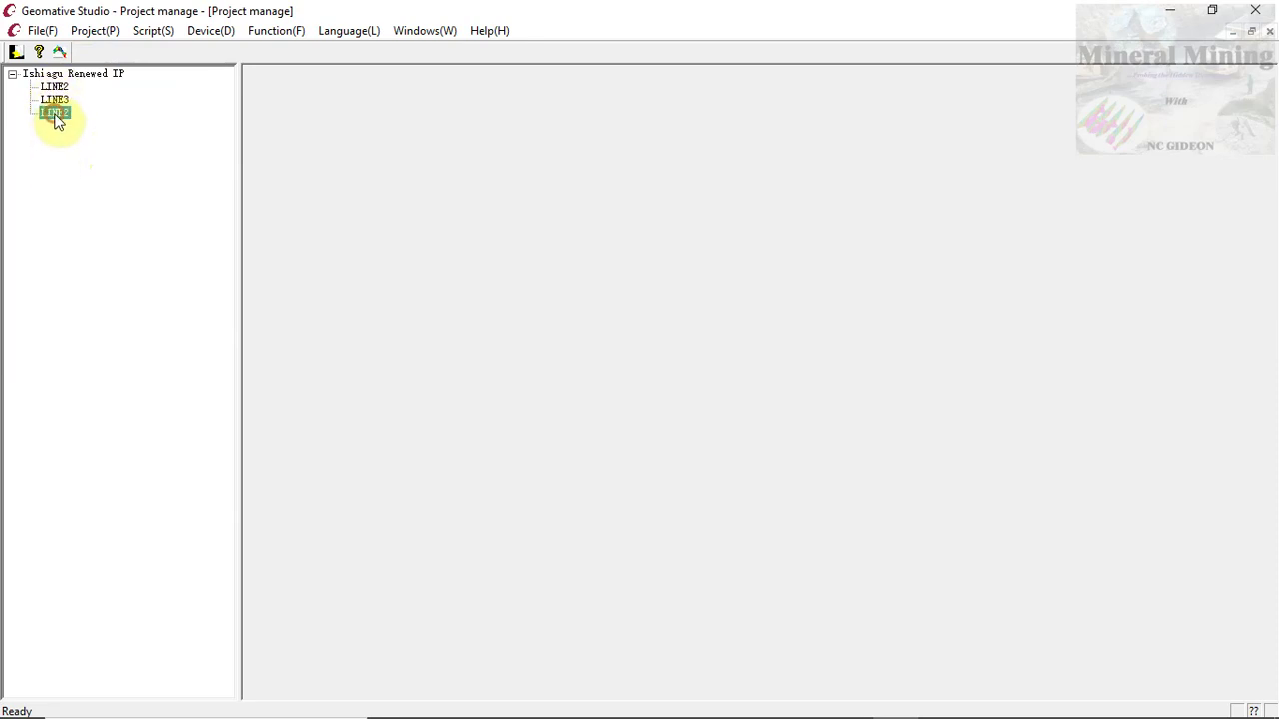
{"action": "double_click", "coordinate": [55, 113]}
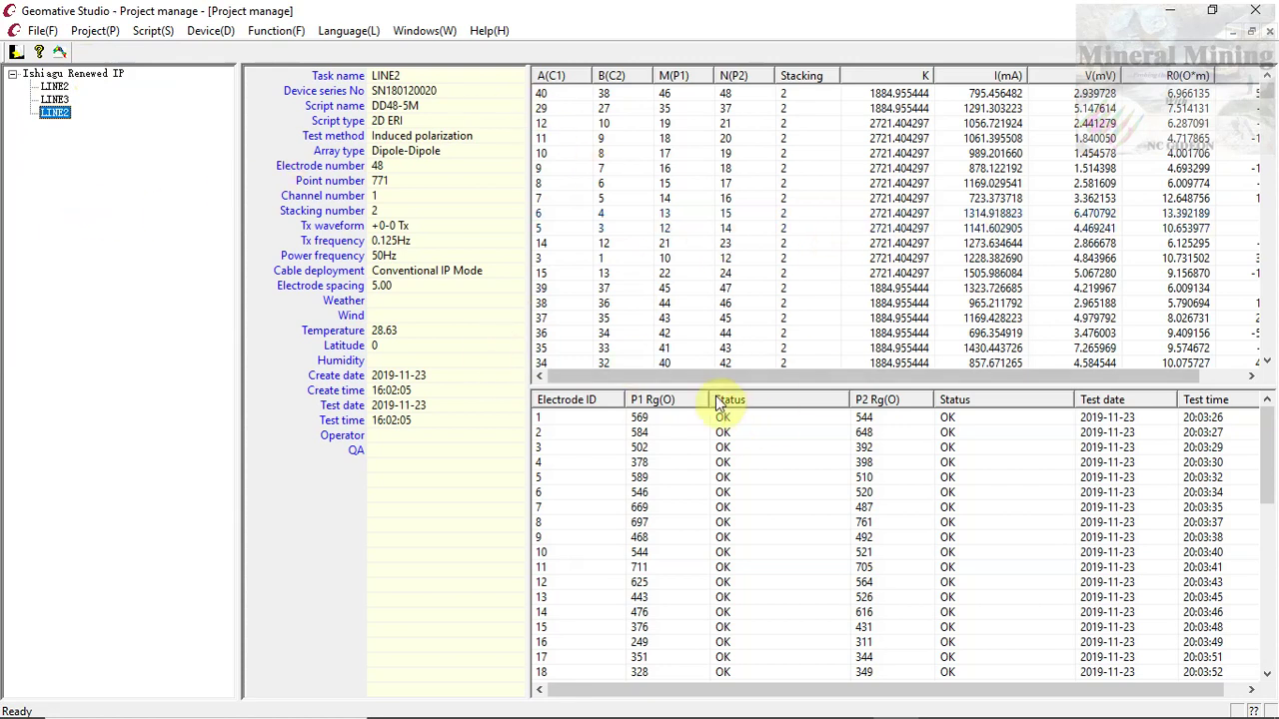
- Resize panes and scroll through LINE2's Dipole-Dipole details and 771 measurement readings
{"action": "left_click_drag", "start_coordinate": [1145, 377], "coordinate": [1188, 381]}
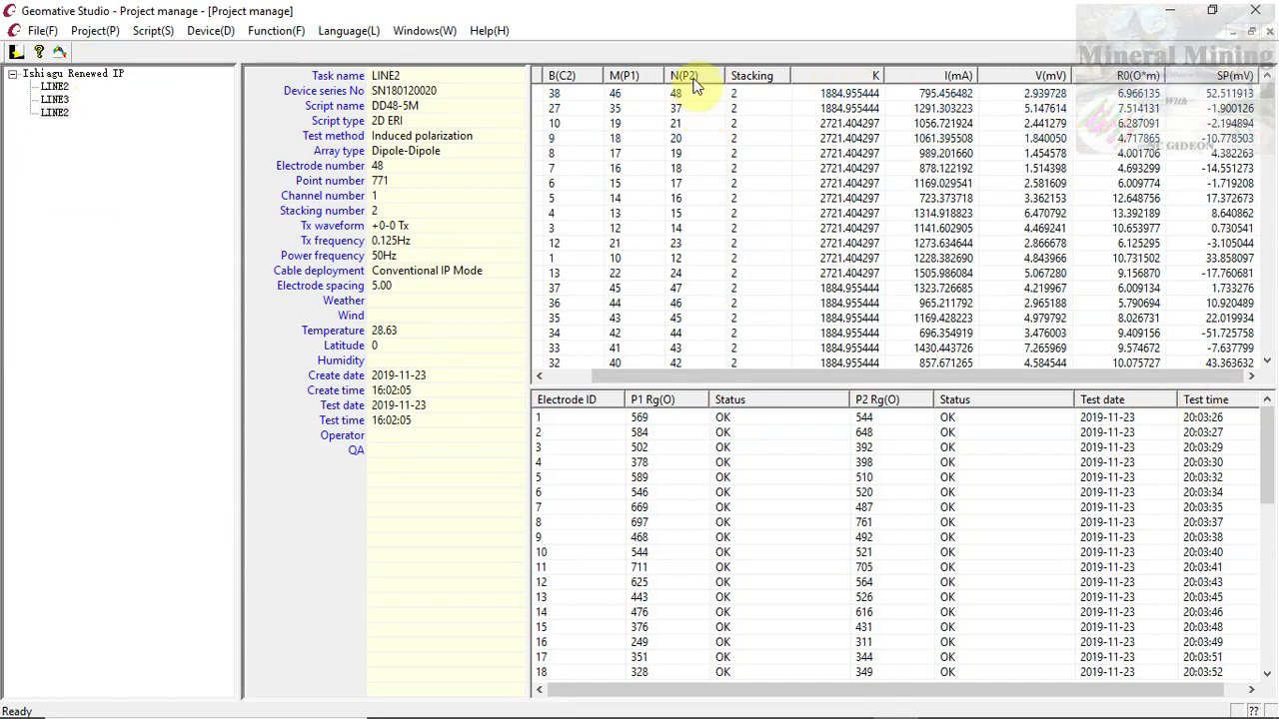
{"action": "mouse_move", "coordinate": [749, 379]}
{"action": "left_mouse_down"}
{"action": "mouse_move", "coordinate": [699, 370]}
{"action": "mouse_move", "coordinate": [870, 388]}
{"action": "left_mouse_up"}
{"action": "scroll", "coordinate": [715, 255], "scroll_direction": "down", "scroll_amount": 5}
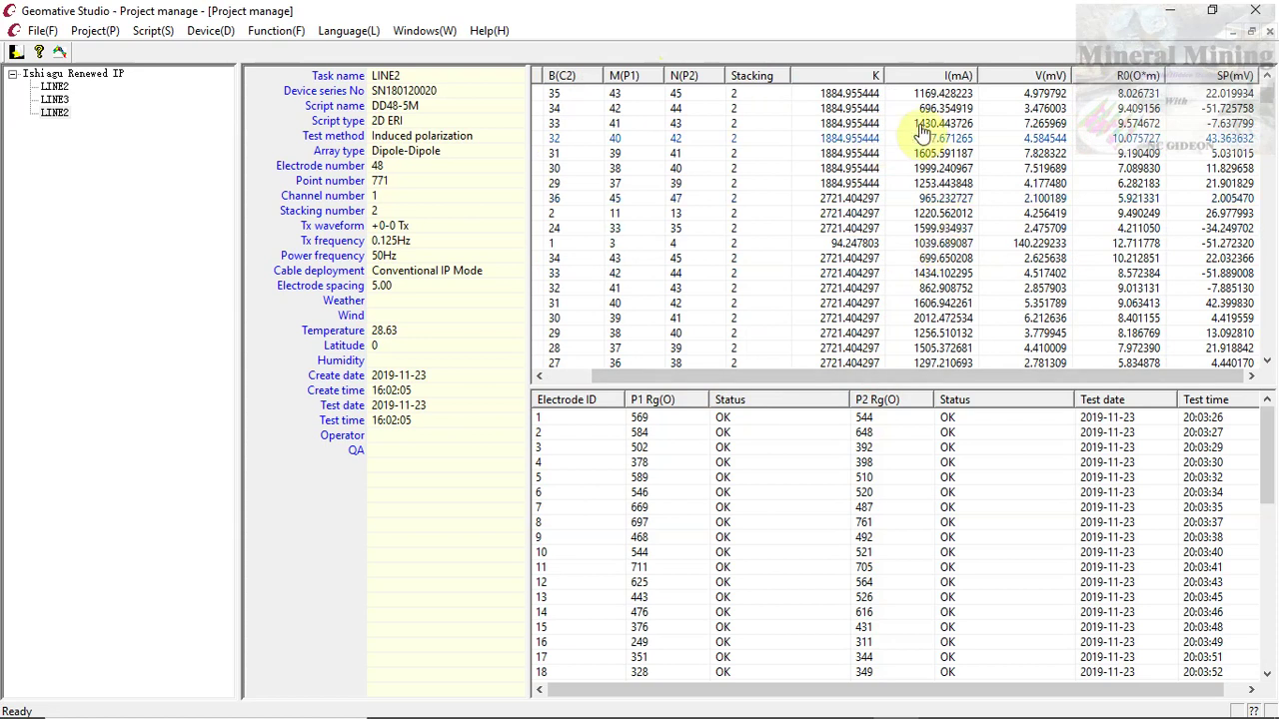
{"action": "scroll", "coordinate": [1056, 229], "scroll_direction": "down", "scroll_amount": 5}
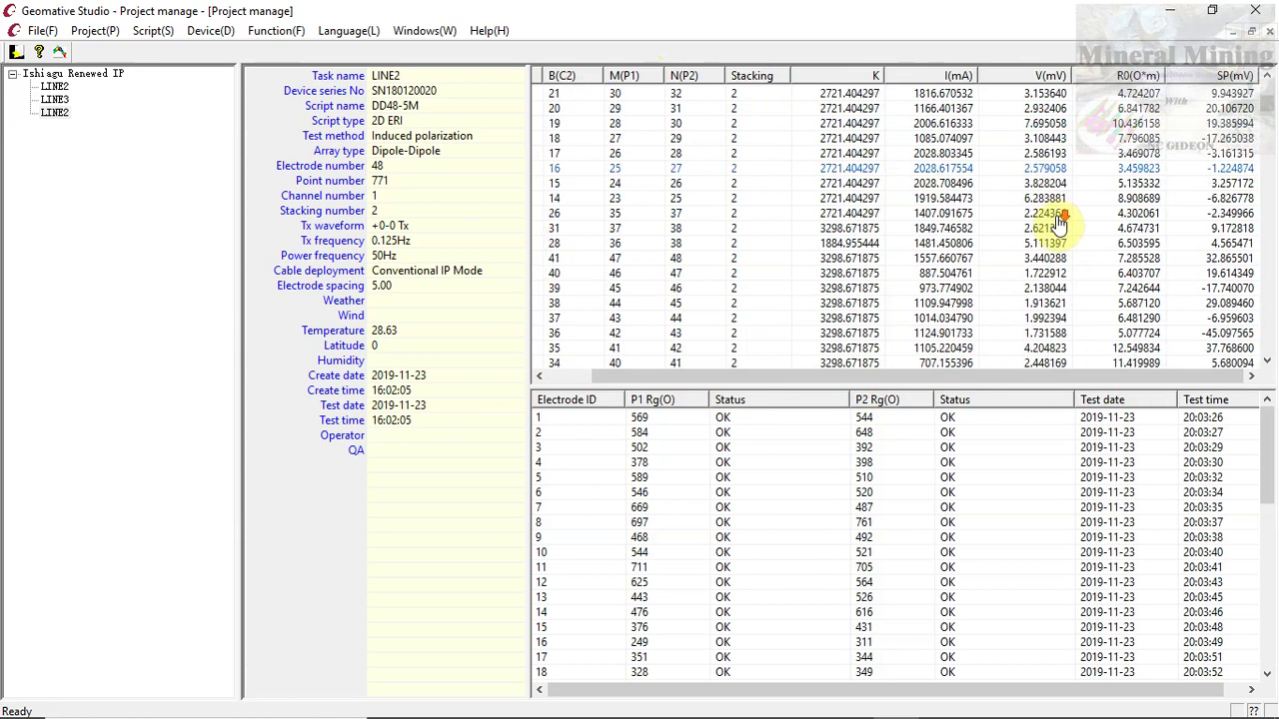
{"action": "scroll", "coordinate": [1064, 227], "scroll_direction": "down", "scroll_amount": 10}
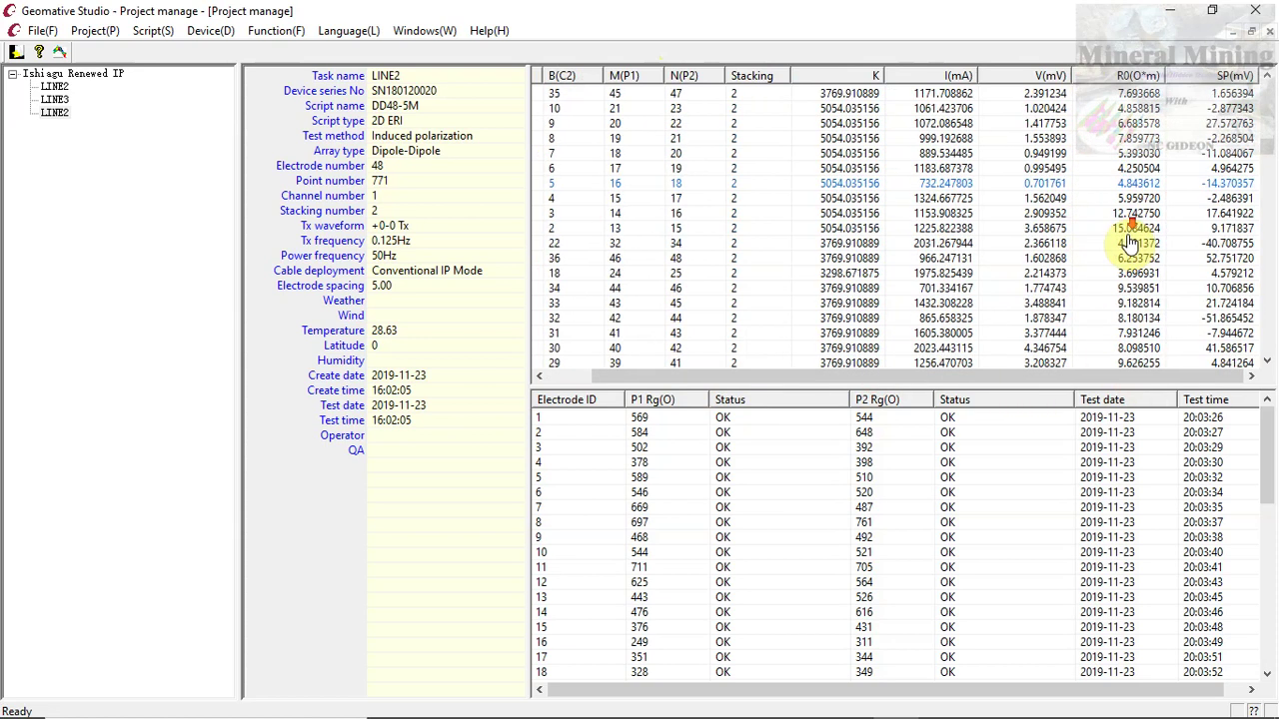
{"action": "left_click_drag", "start_coordinate": [1271, 164], "coordinate": [1269, 360]}
{"action": "left_click_drag", "start_coordinate": [1037, 377], "coordinate": [603, 366]}
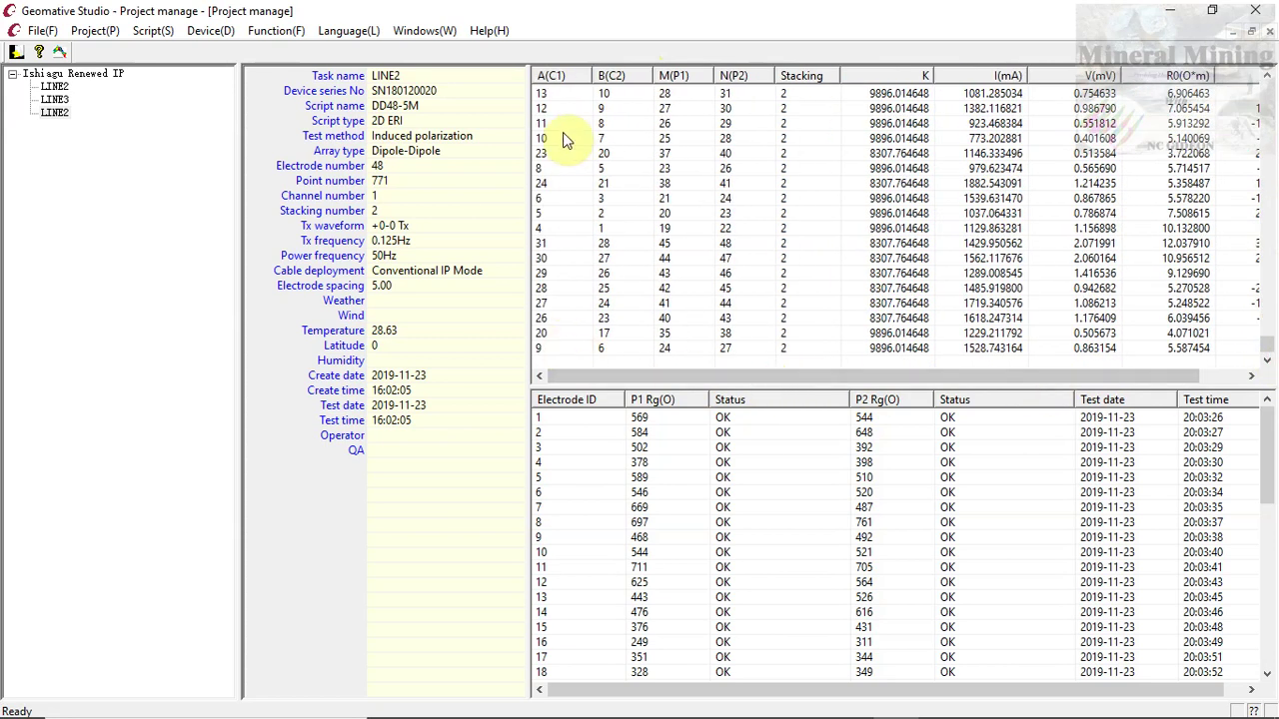
{"action": "scroll", "coordinate": [718, 383], "scroll_direction": "right", "scroll_amount": 1}
{"action": "scroll", "coordinate": [726, 430], "scroll_direction": "down", "scroll_amount": 10}
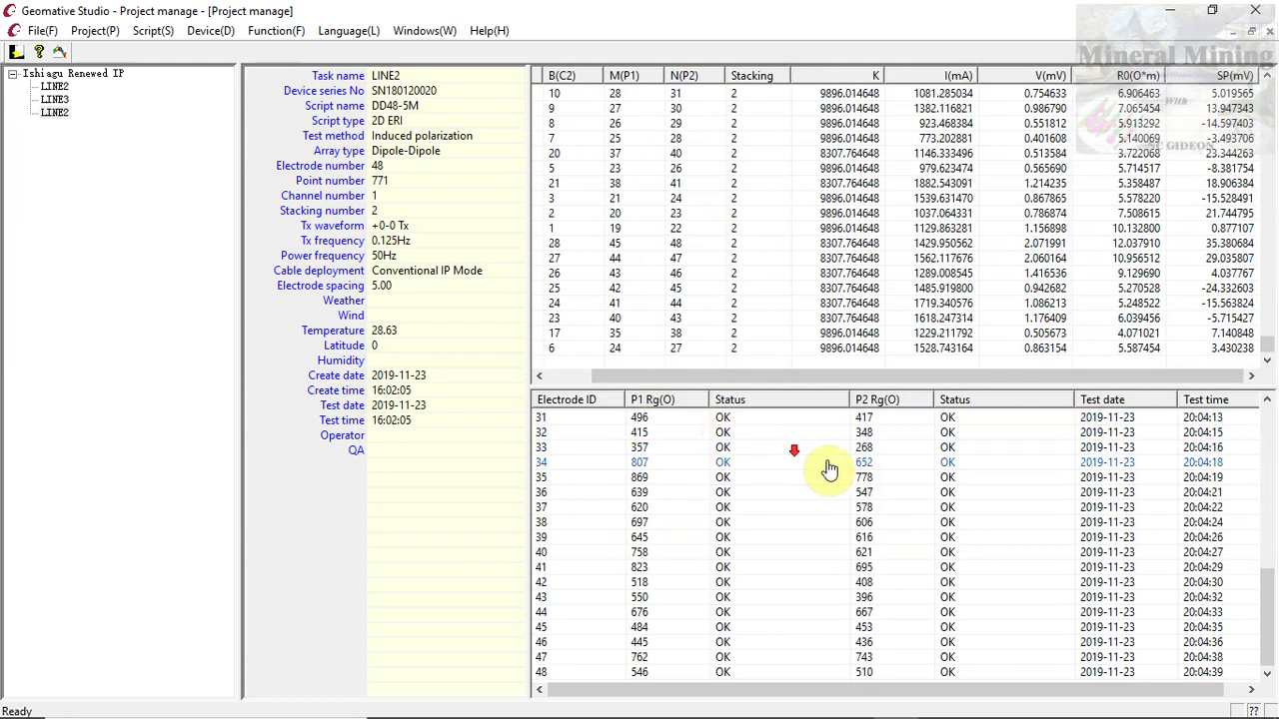
{"action": "scroll", "coordinate": [854, 466], "scroll_direction": "up", "scroll_amount": 1}
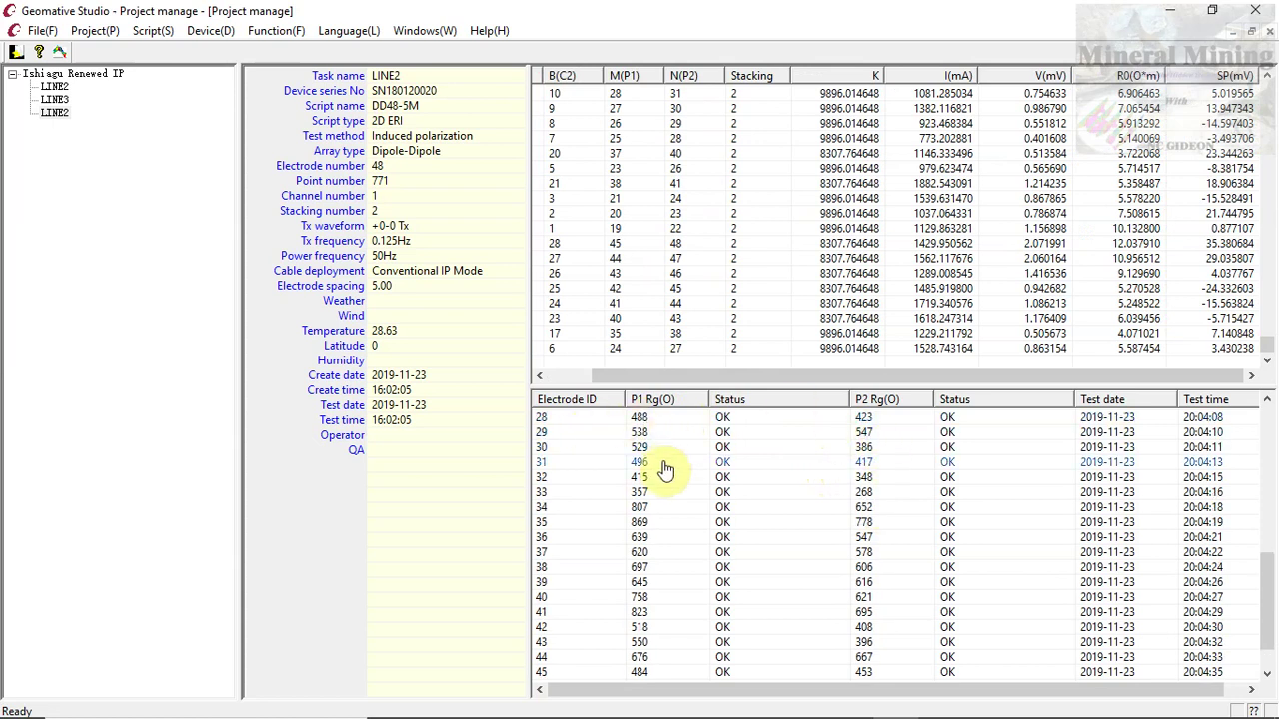
{"action": "scroll", "coordinate": [652, 465], "scroll_direction": "up", "scroll_amount": 9}
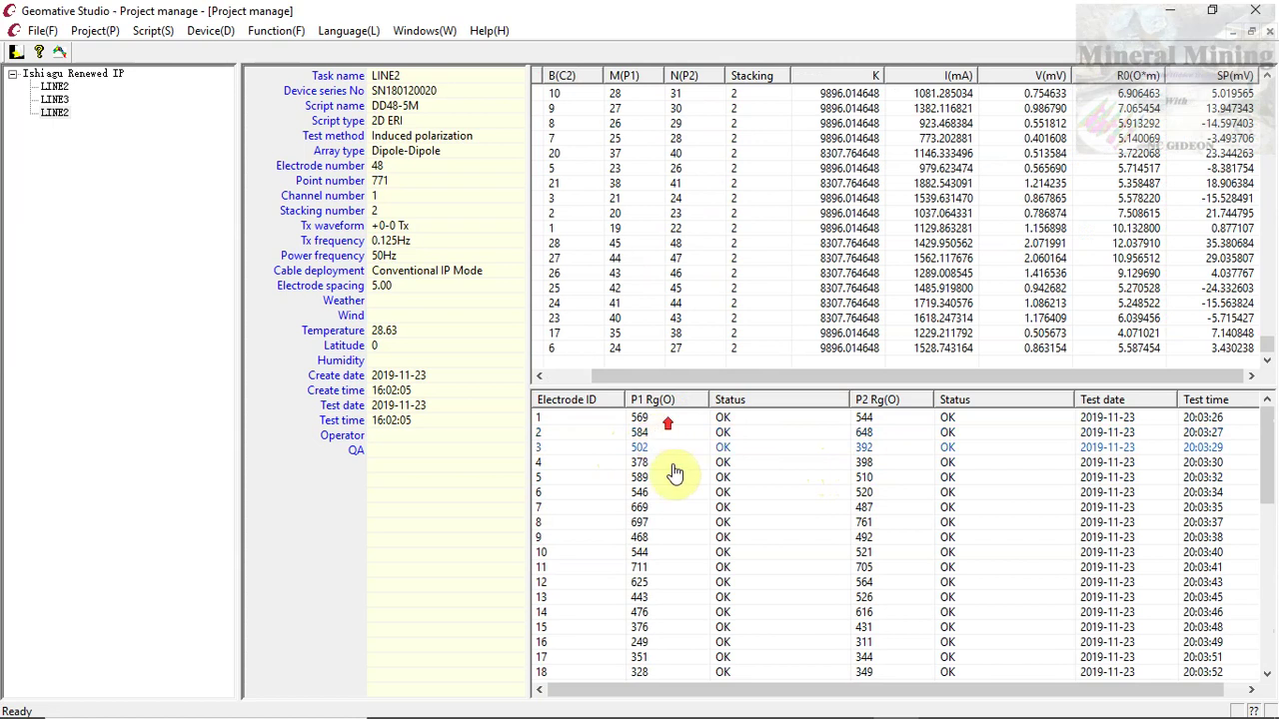
- Scroll back and forth through LINE2's electrode grounding resistance table
{"action": "left_click", "coordinate": [883, 403]}
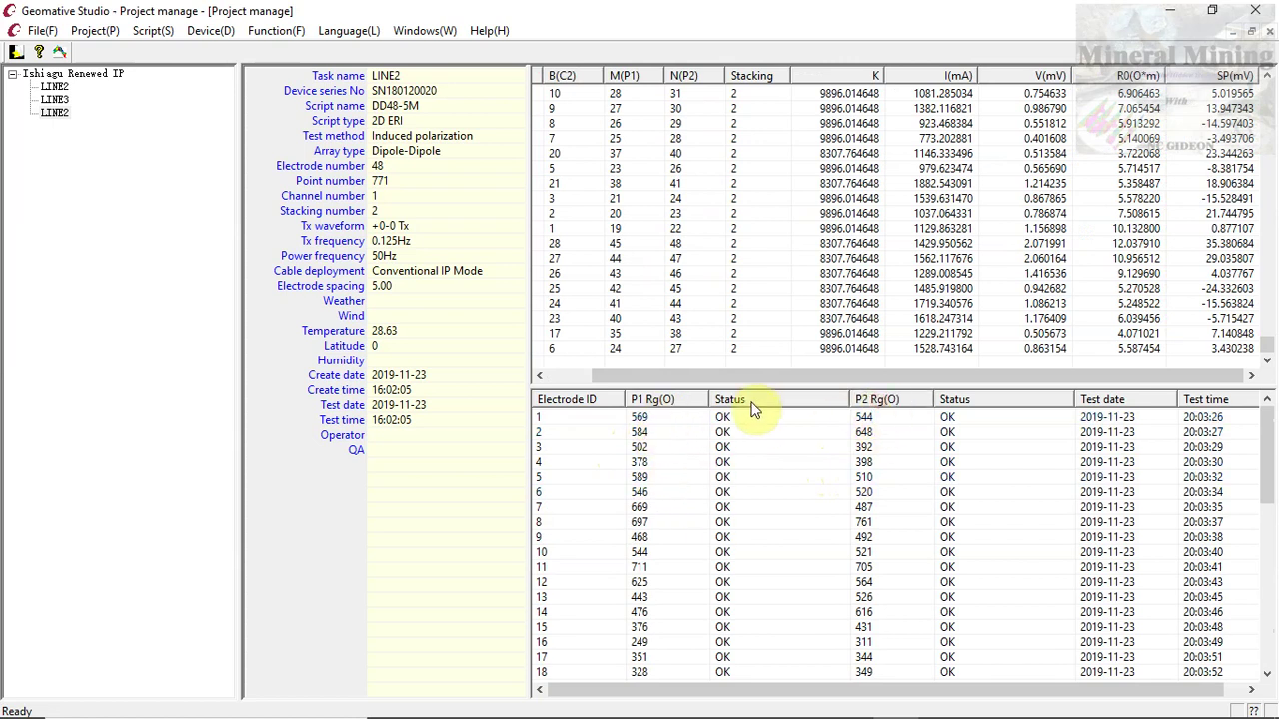
{"action": "scroll", "coordinate": [754, 477], "scroll_direction": "down", "scroll_amount": 10}
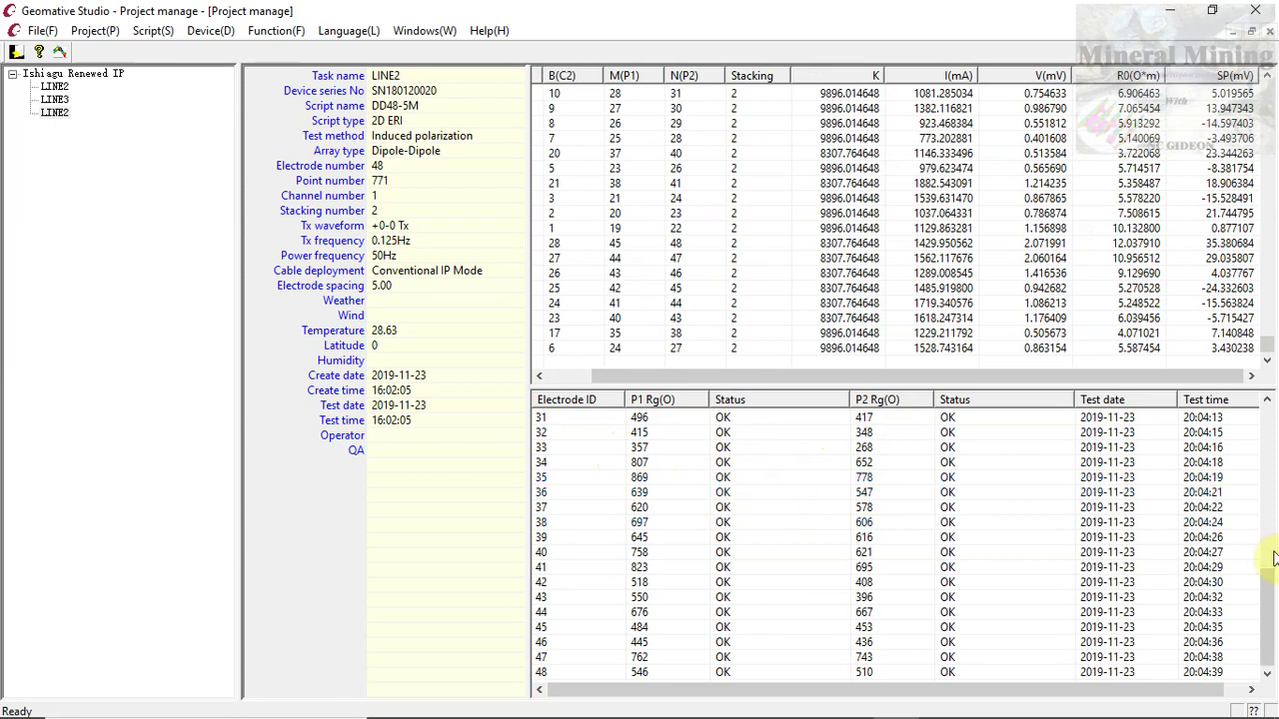
{"action": "left_click_drag", "start_coordinate": [1269, 599], "coordinate": [1267, 635]}
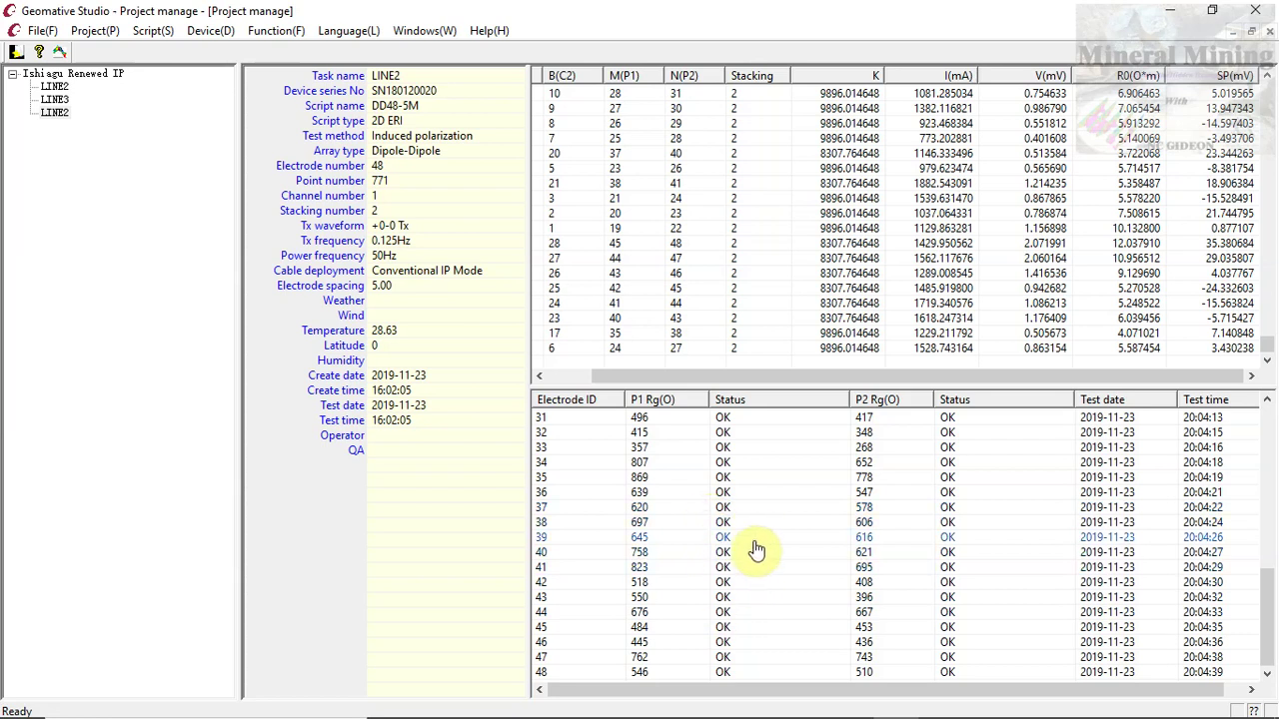
{"action": "scroll", "coordinate": [762, 559], "scroll_direction": "up", "scroll_amount": 10}
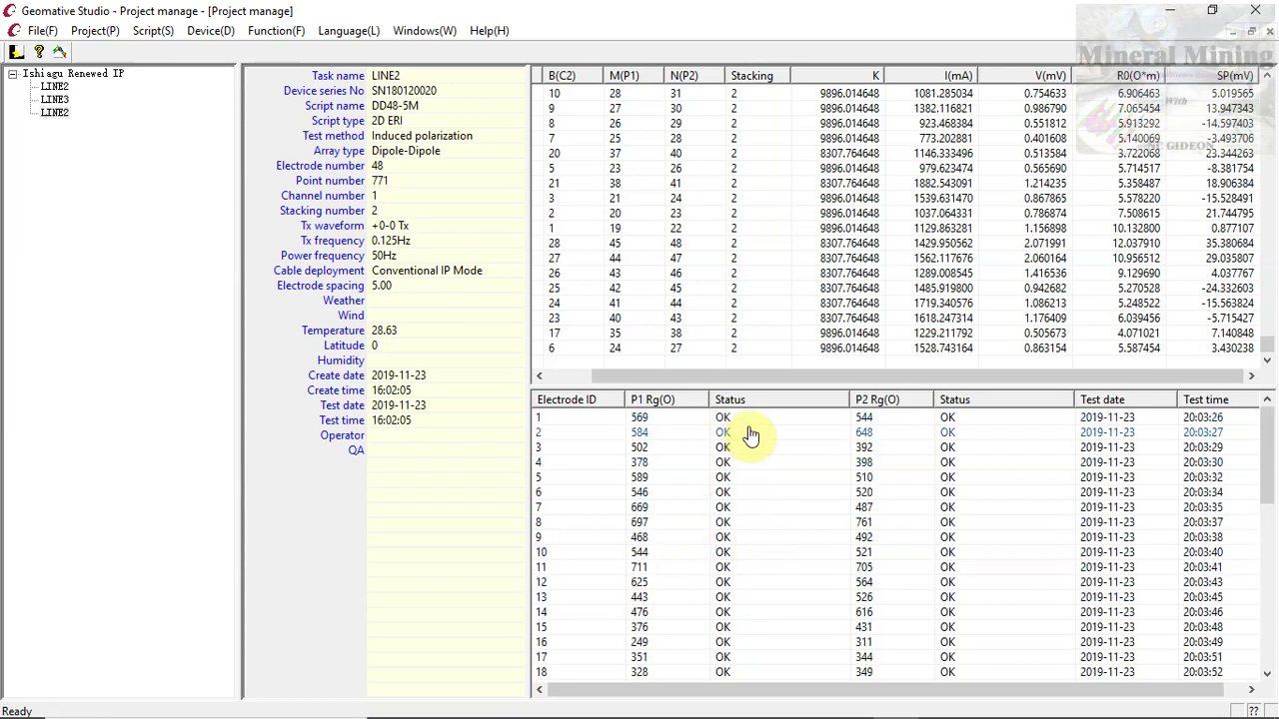
{"action": "scroll", "coordinate": [752, 435], "scroll_direction": "down", "scroll_amount": 8}
{"action": "scroll", "coordinate": [751, 436], "scroll_direction": "down", "scroll_amount": 2}
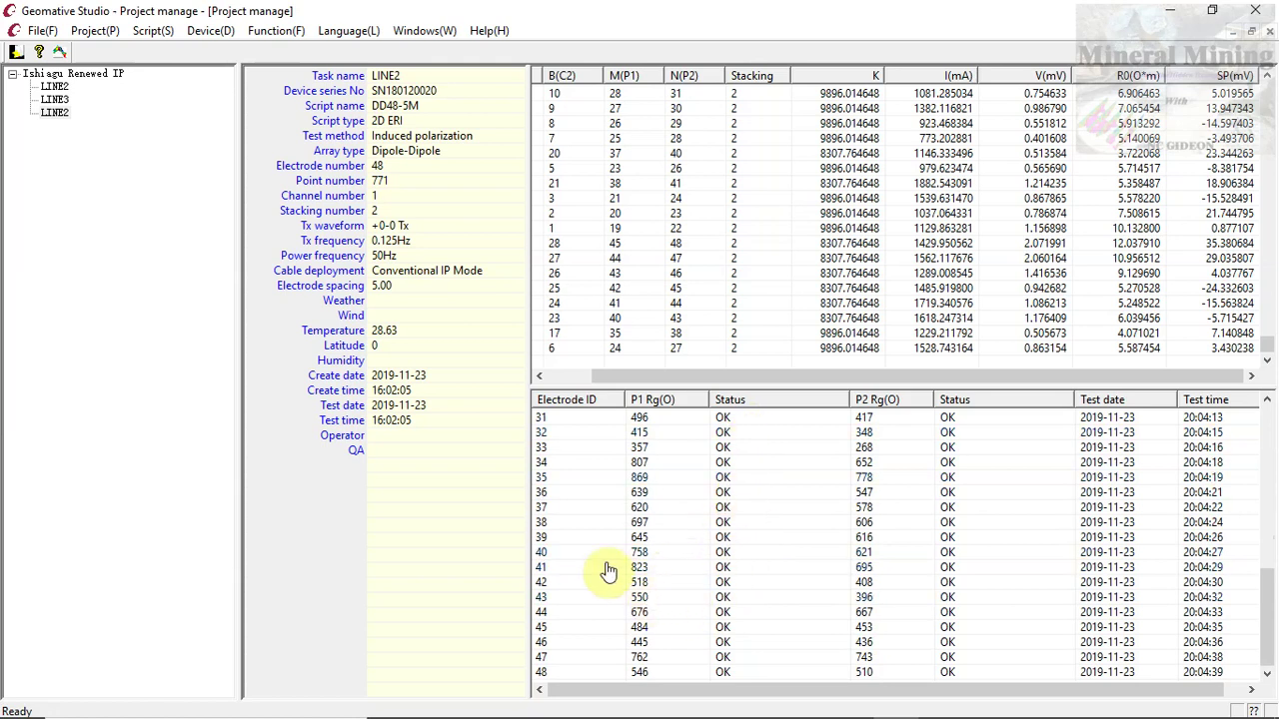
{"action": "scroll", "coordinate": [723, 591], "scroll_direction": "up", "scroll_amount": 5}
{"action": "scroll", "coordinate": [723, 591], "scroll_direction": "up", "scroll_amount": 5}
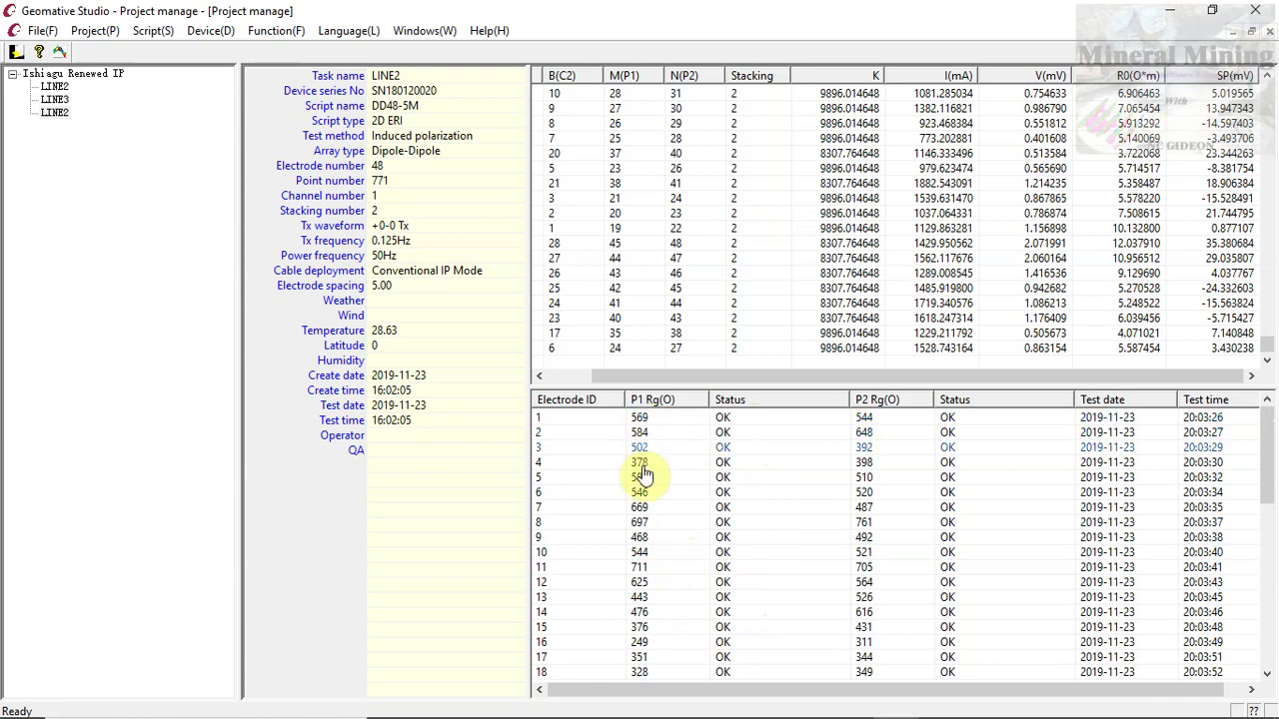
{"action": "scroll", "coordinate": [770, 489], "scroll_direction": "down", "scroll_amount": 10}
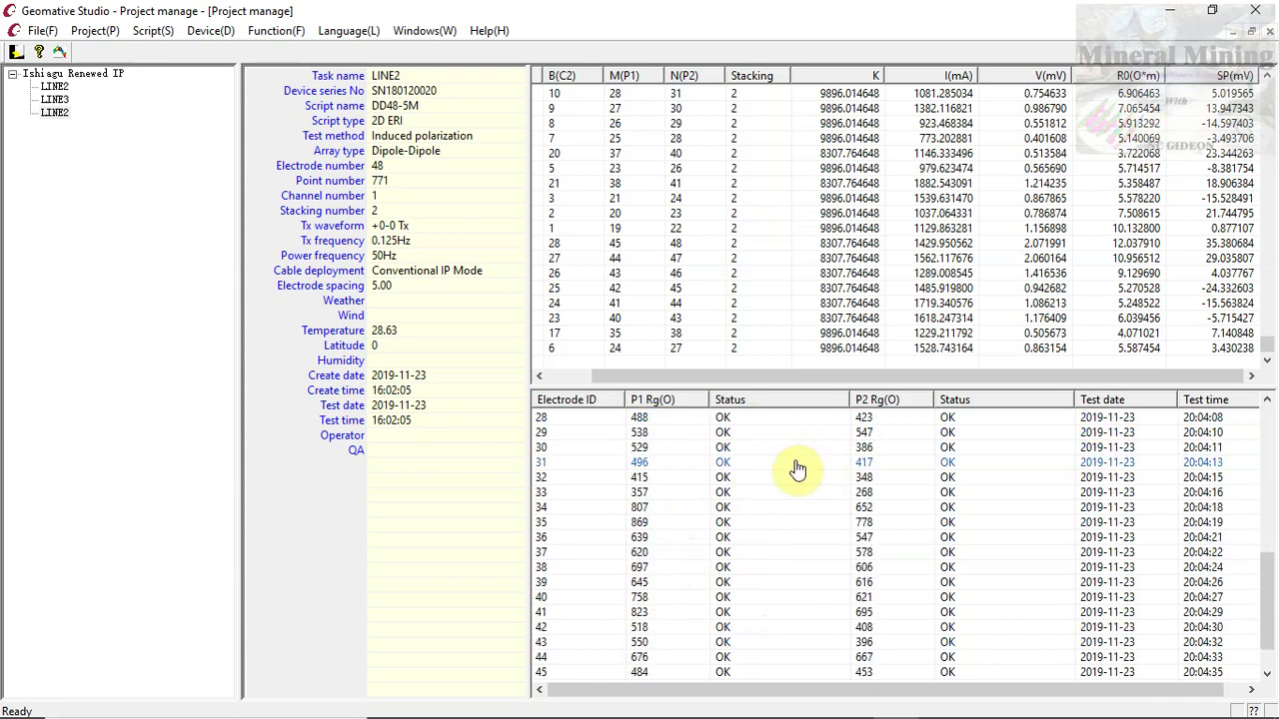
{"action": "scroll", "coordinate": [799, 500], "scroll_direction": "up", "scroll_amount": 10}
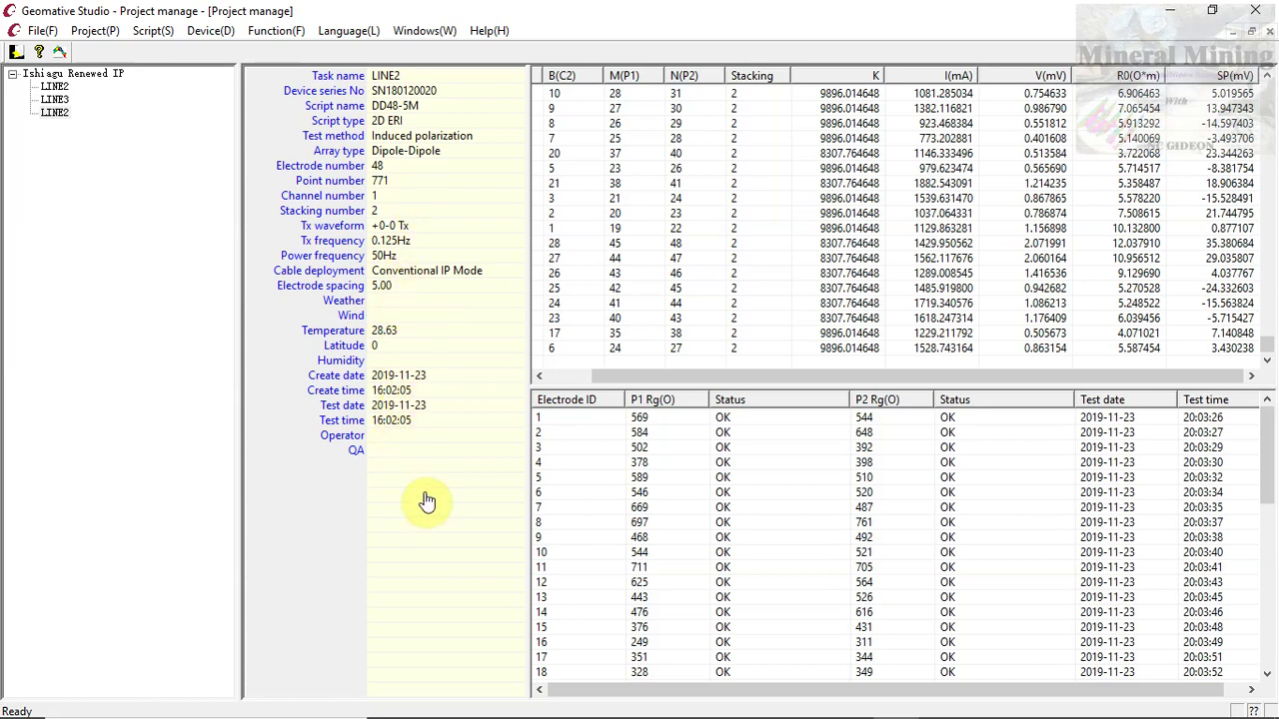
- Export LINE2 to the Desktop with Dat, Excel and Txt formats, and acknowledge the success message
{"action": "left_click", "coordinate": [56, 113]}
{"action": "right_click", "coordinate": [62, 121]}
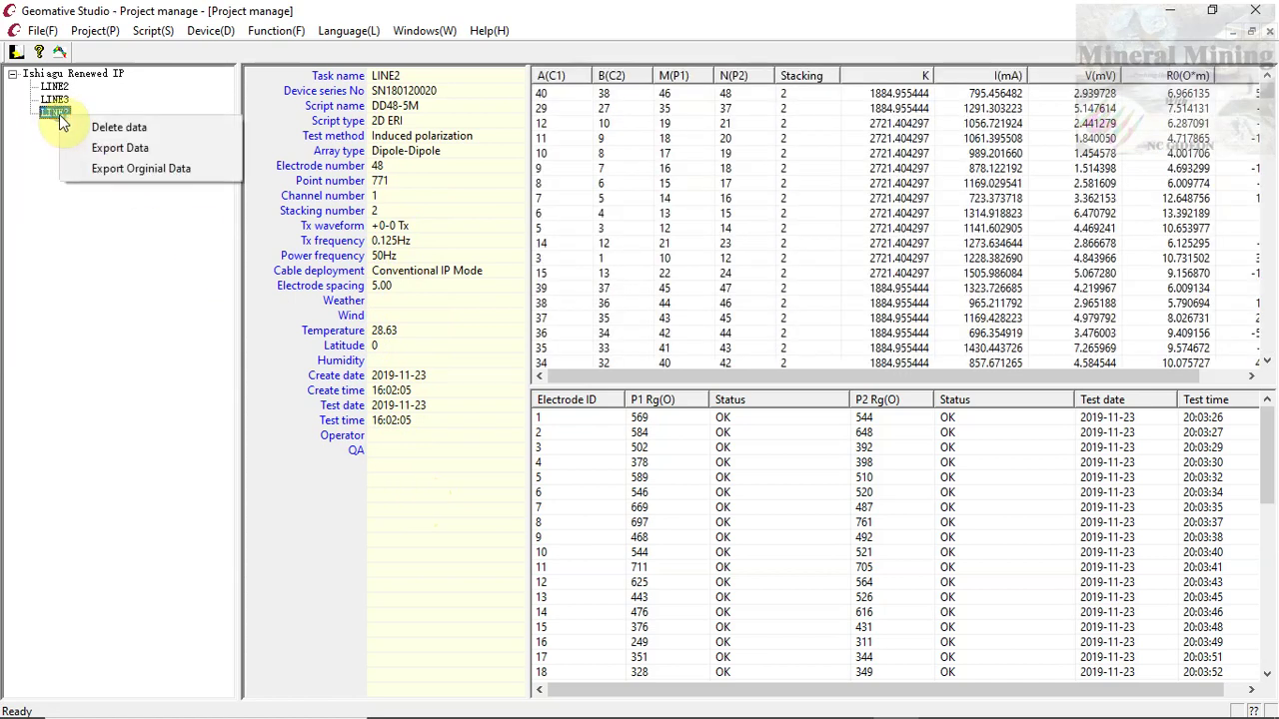
{"action": "left_click", "coordinate": [125, 150]}
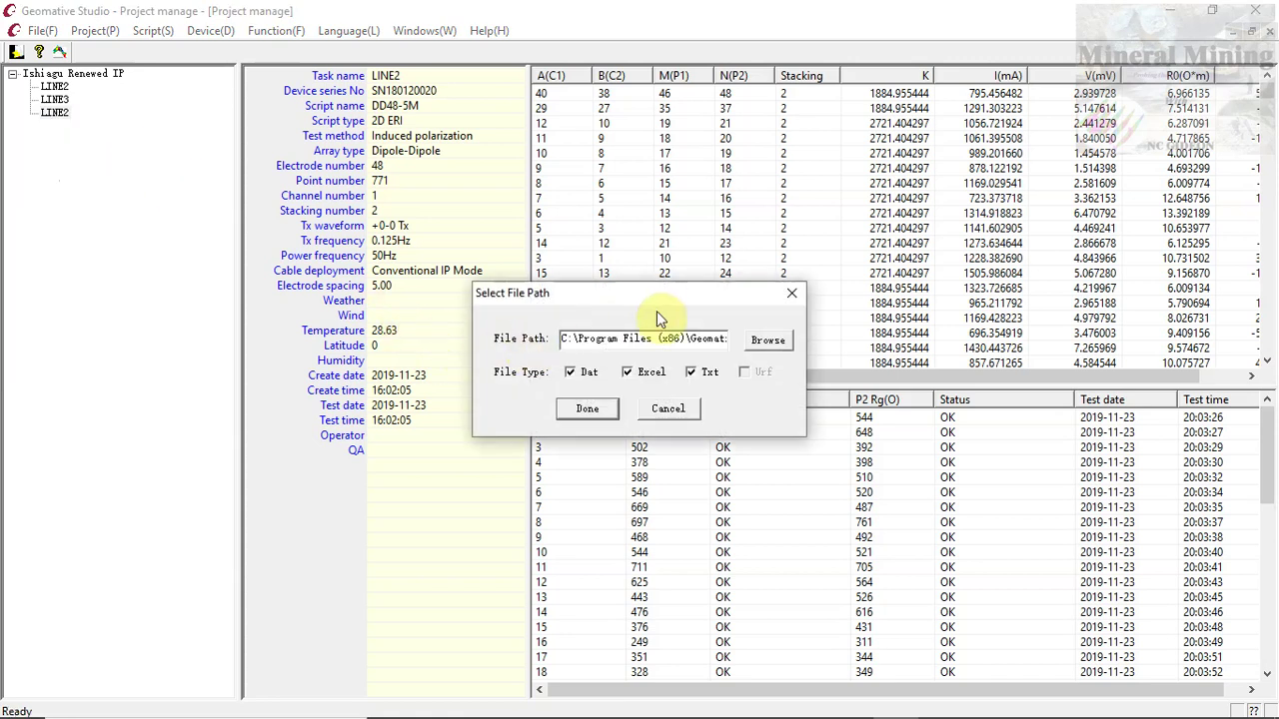
{"action": "left_click", "coordinate": [769, 341]}
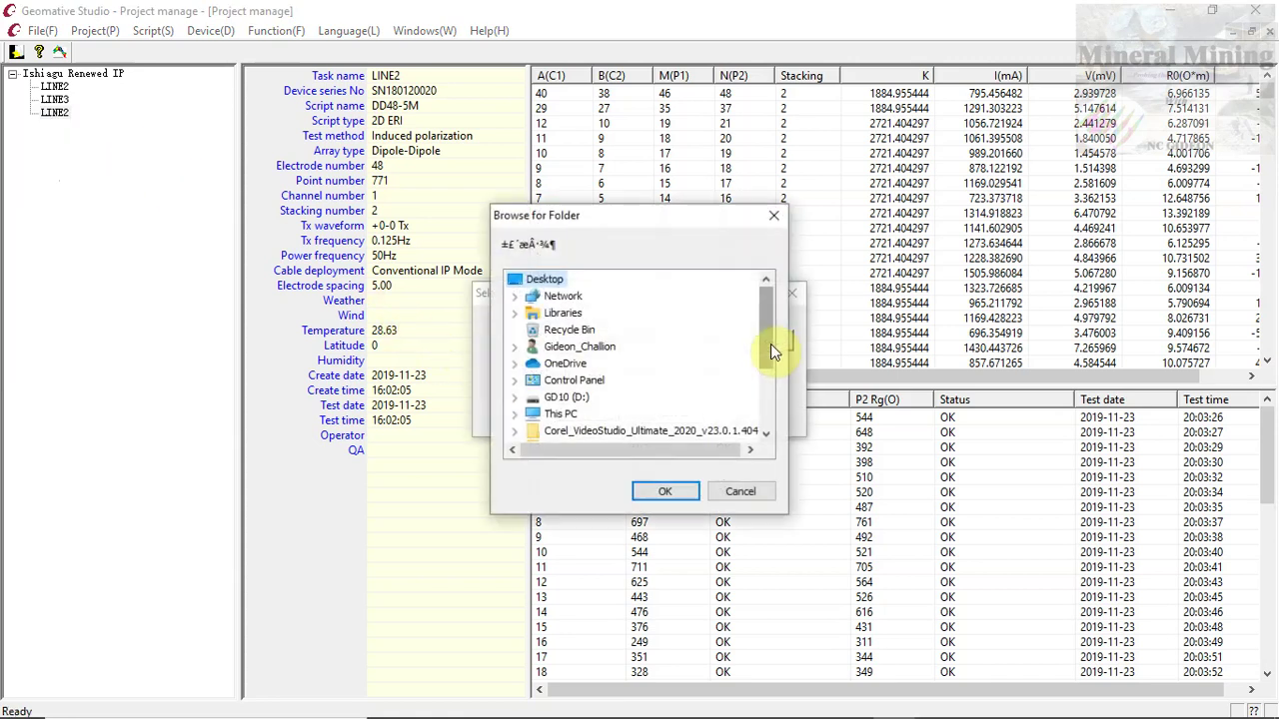
{"action": "left_click", "coordinate": [544, 280]}
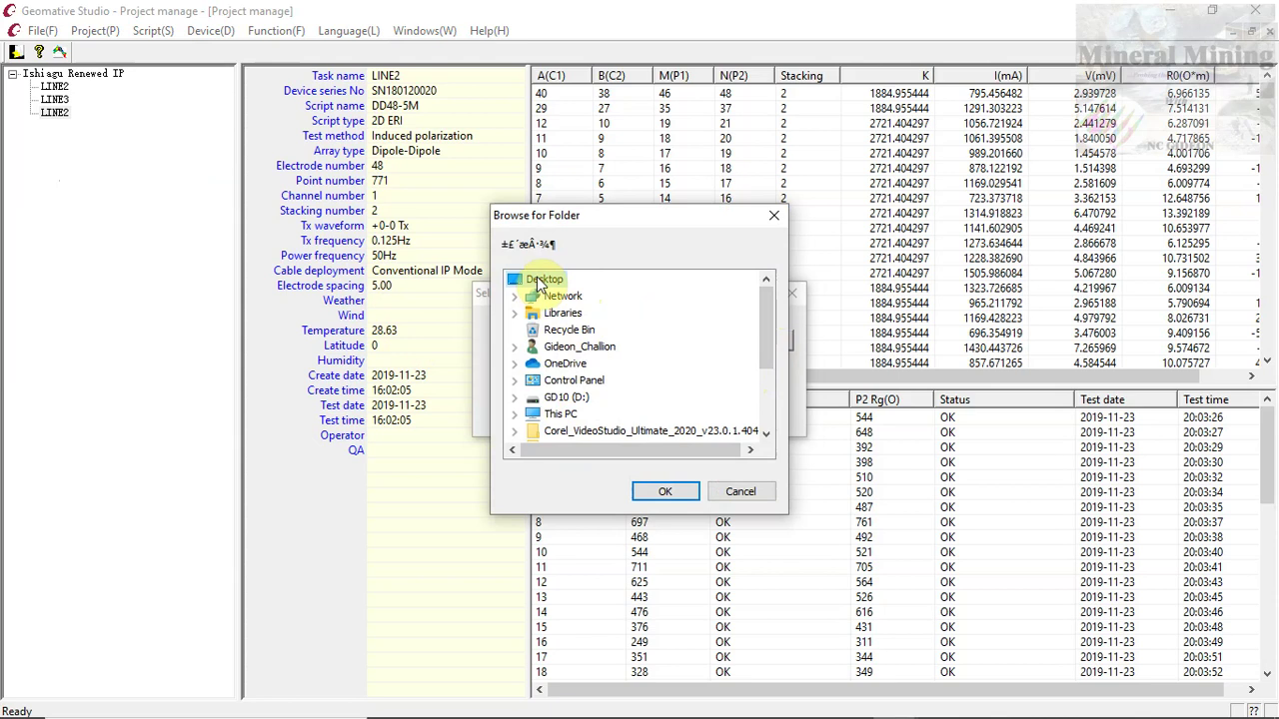
{"action": "left_click_drag", "start_coordinate": [773, 342], "coordinate": [770, 307]}
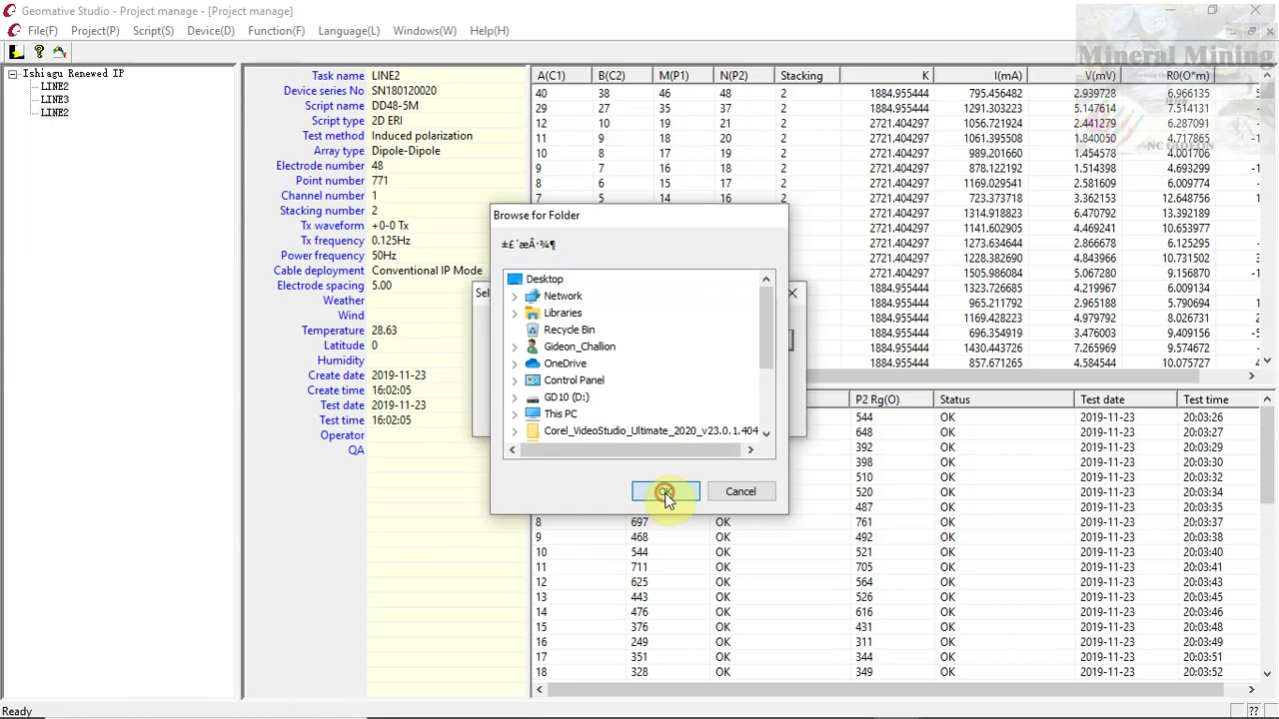
{"action": "left_click", "coordinate": [666, 494]}
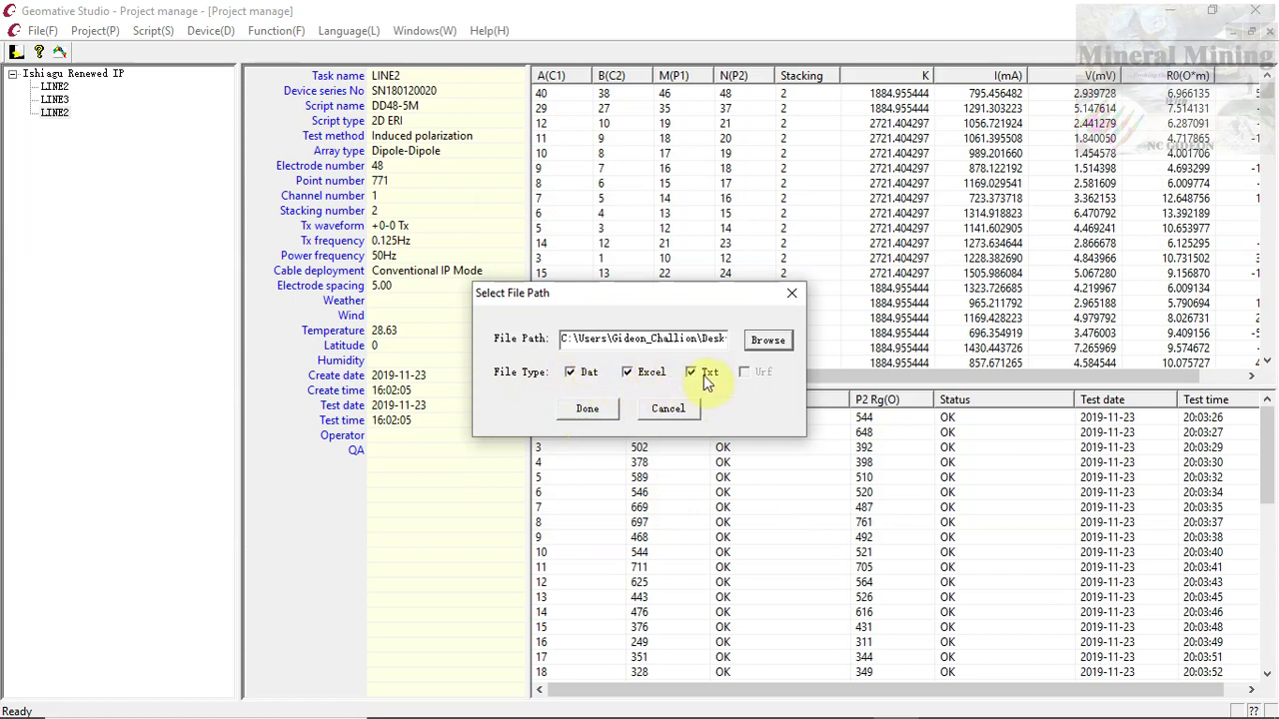
{"action": "left_click", "coordinate": [587, 409]}
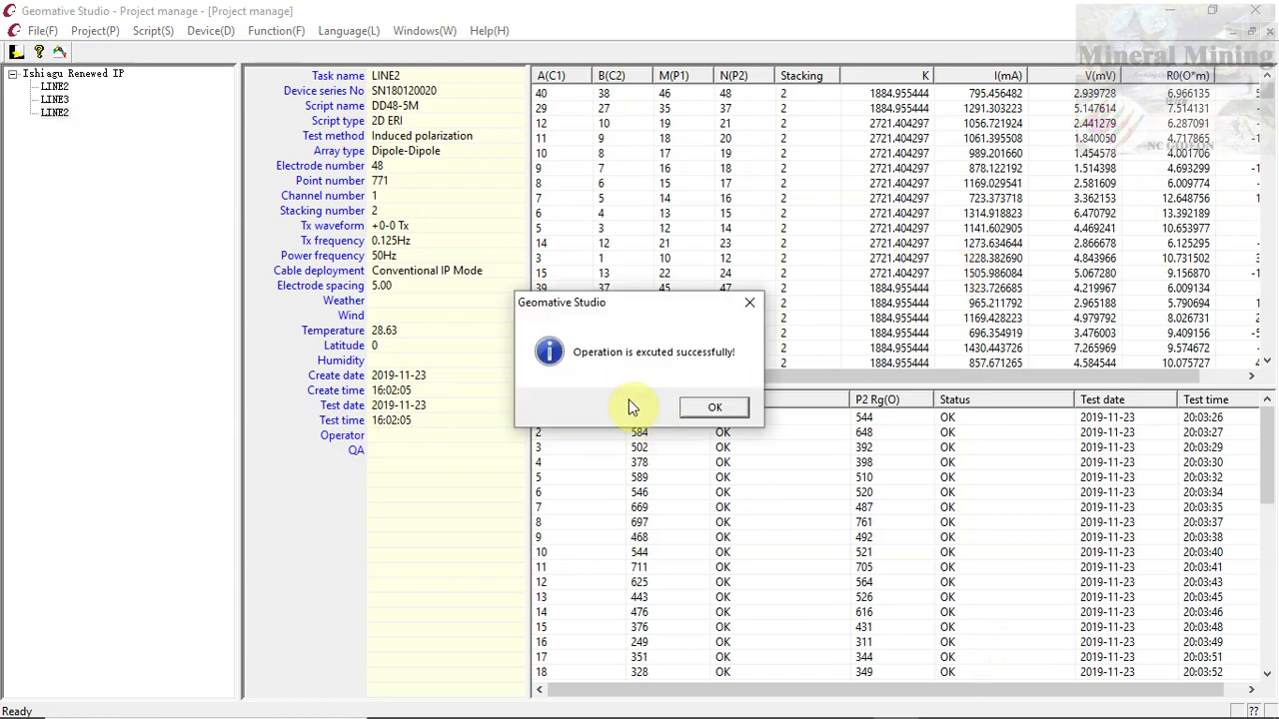
{"action": "left_click", "coordinate": [715, 412]}
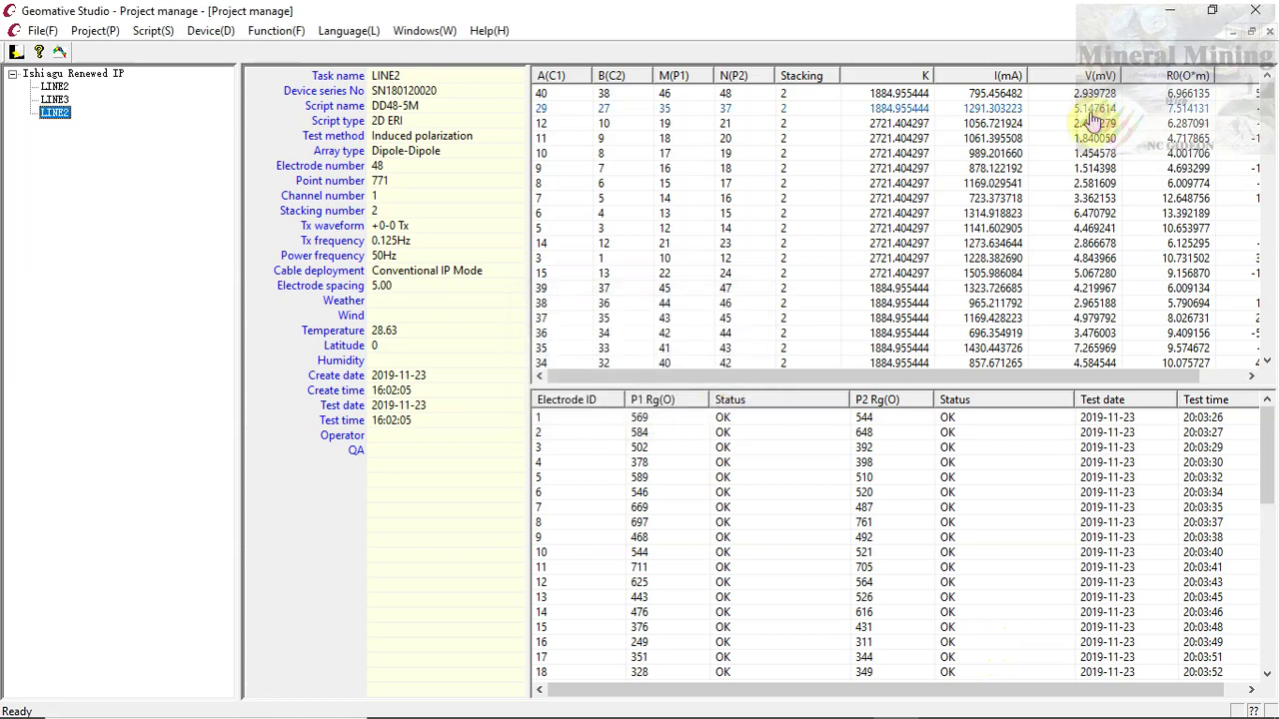
- Minimize the studio and open the exported LINE2.xlsx workbook from the desktop
{"action": "left_click", "coordinate": [1177, 12]}
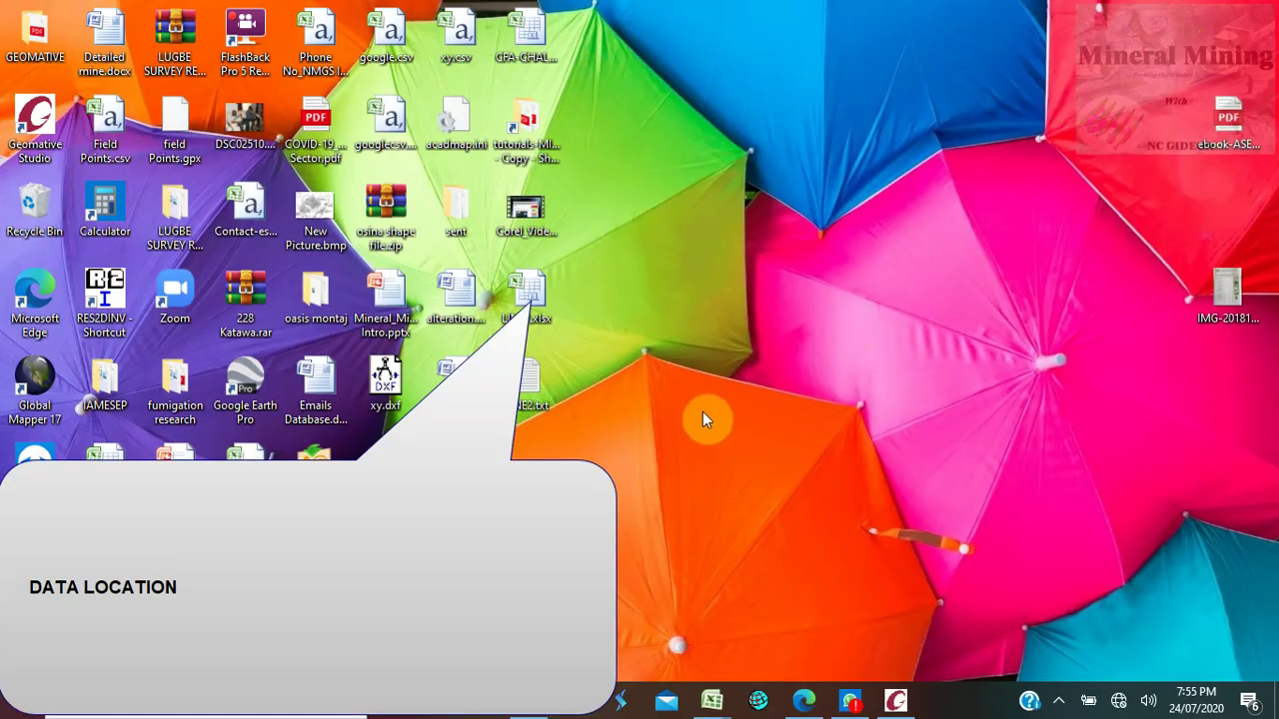
{"action": "double_click", "coordinate": [528, 299]}
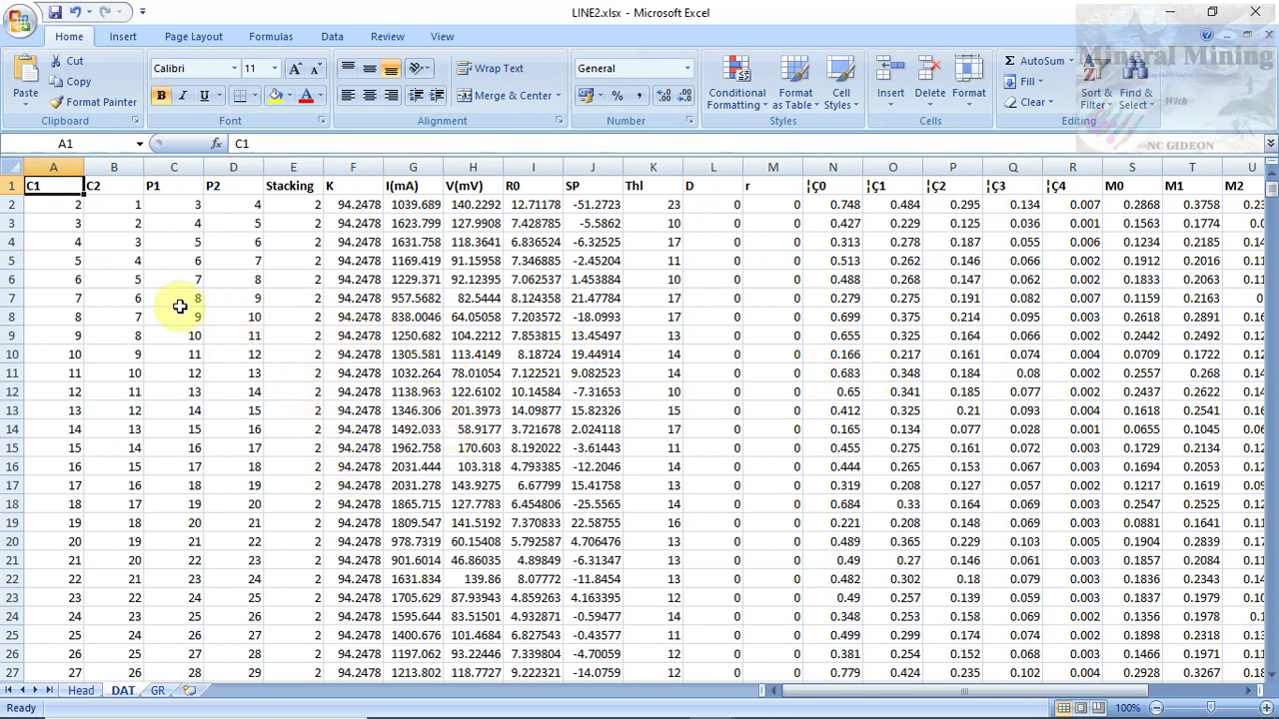
{"action": "left_click", "coordinate": [819, 696]}
{"action": "left_click_drag", "start_coordinate": [819, 696], "coordinate": [725, 671]}
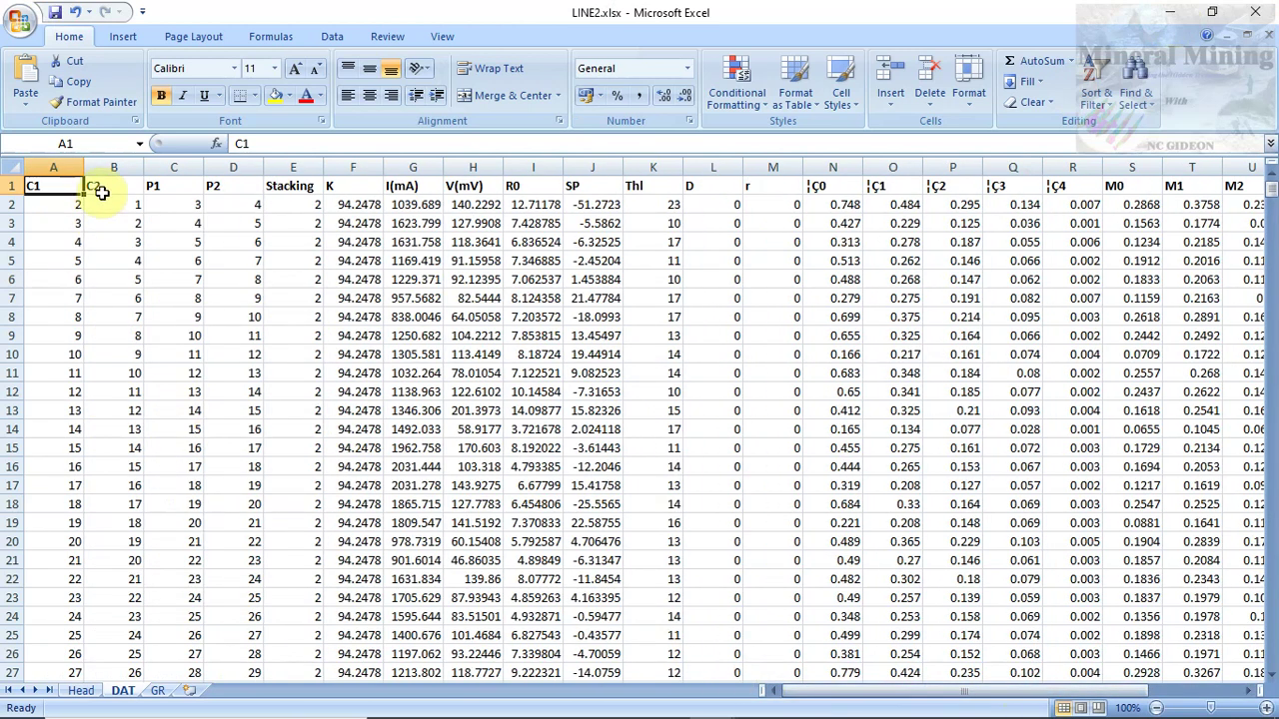
- Review the C1, C2, Stacking, K, M0 and R0 columns, scrolling across the DAT sheet
{"action": "left_click_drag", "start_coordinate": [55, 167], "coordinate": [263, 176]}
{"action": "left_click", "coordinate": [300, 168]}
{"action": "left_click", "coordinate": [366, 166]}
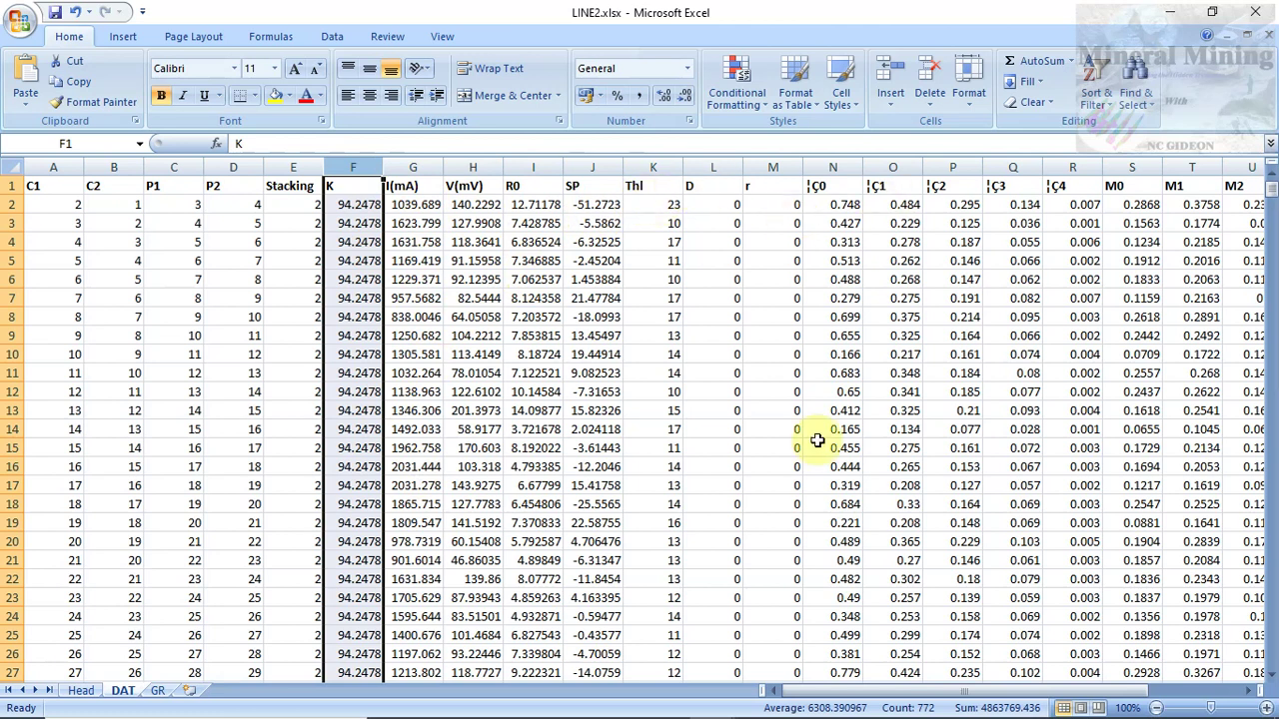
{"action": "left_click_drag", "start_coordinate": [876, 691], "coordinate": [962, 687]}
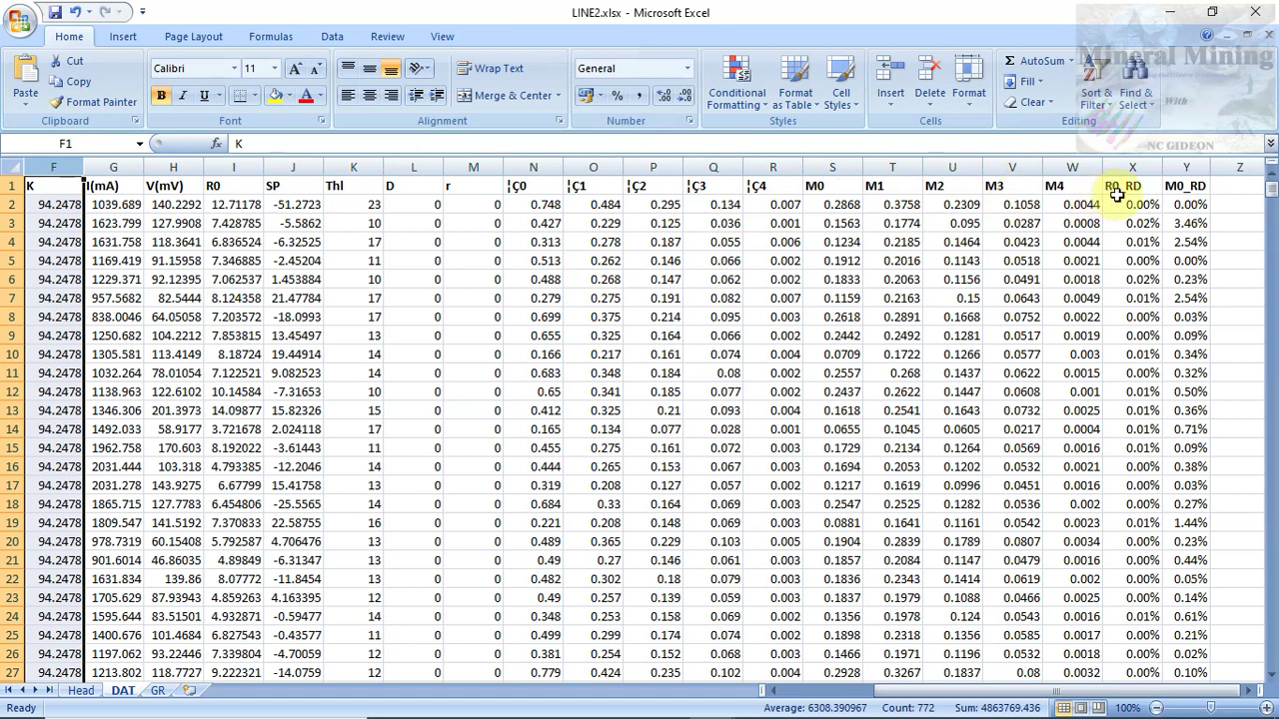
{"action": "left_click", "coordinate": [835, 167]}
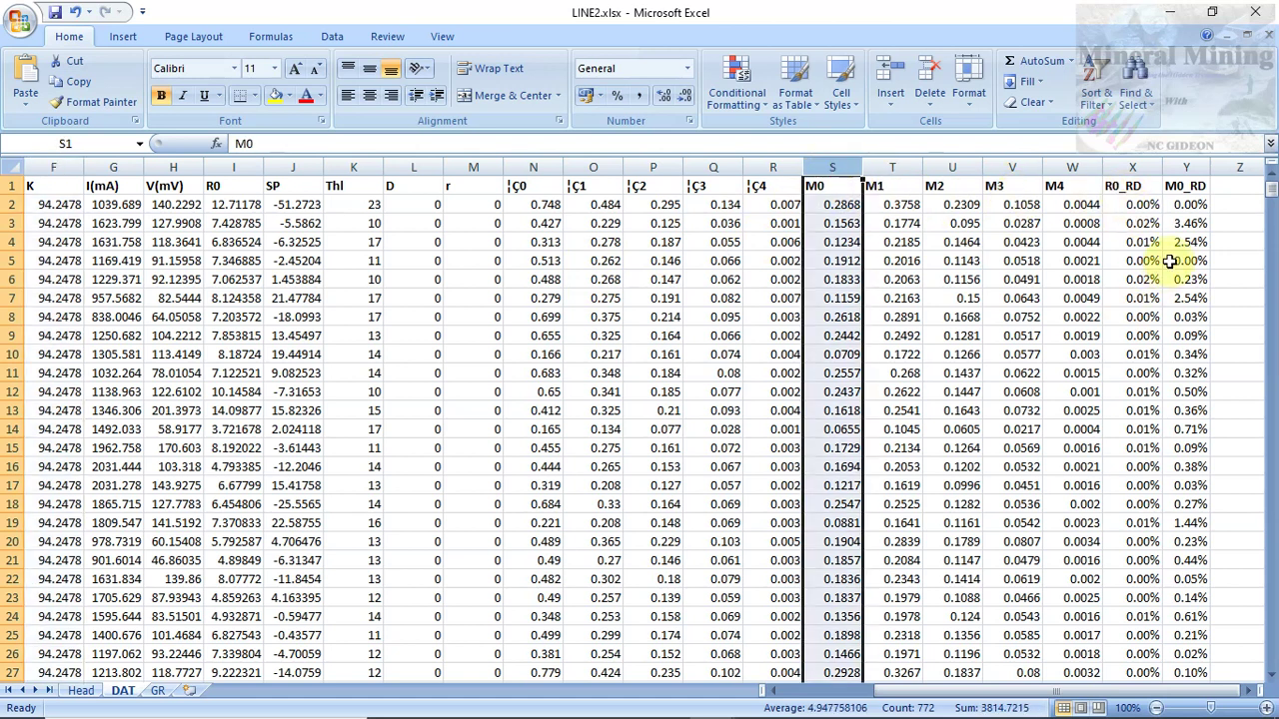
{"action": "left_click", "coordinate": [235, 168]}
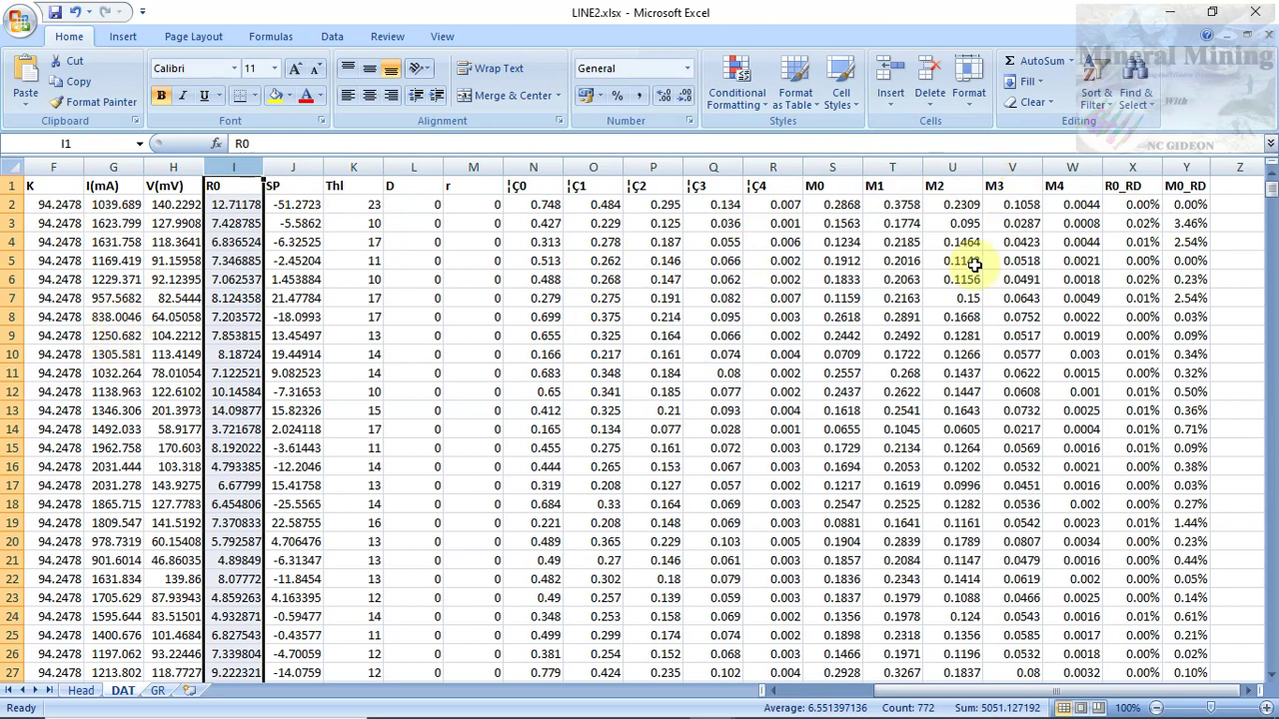
{"action": "left_click_drag", "start_coordinate": [904, 696], "coordinate": [839, 696]}
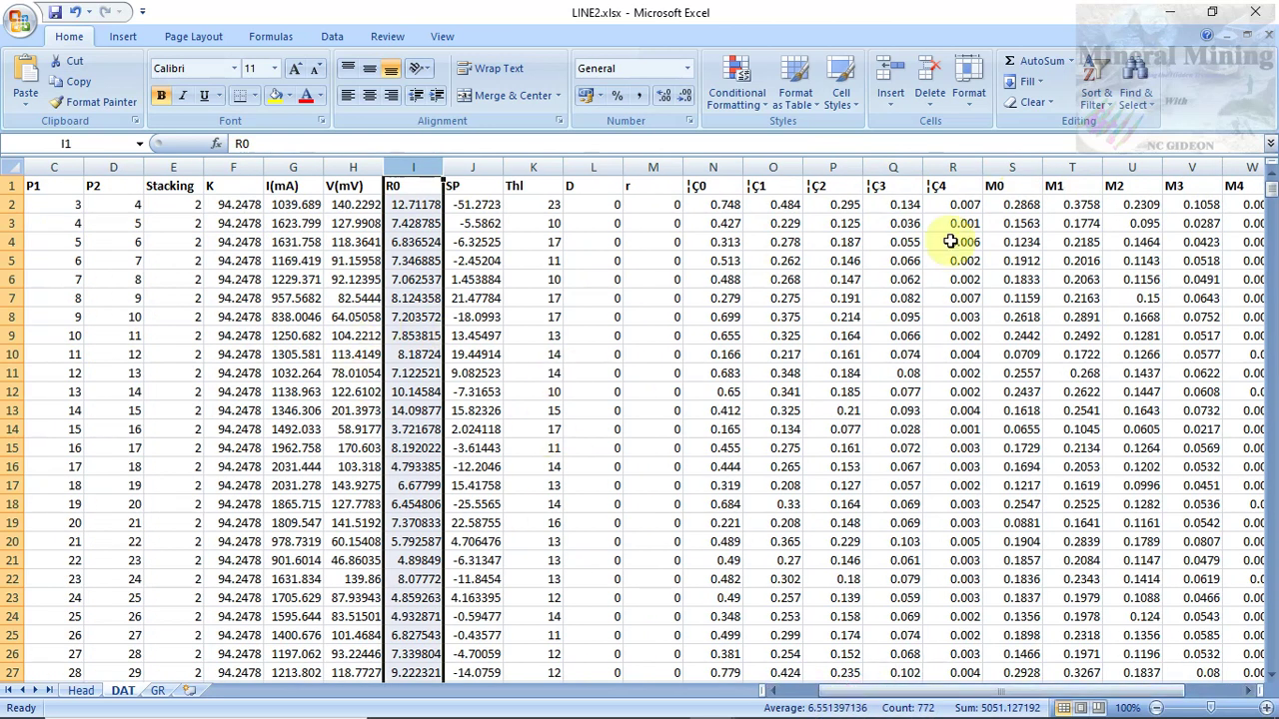
- Minimize Excel and open LINE2_M.dat in Notepad via Open with > More apps
{"action": "left_click", "coordinate": [1171, 16]}
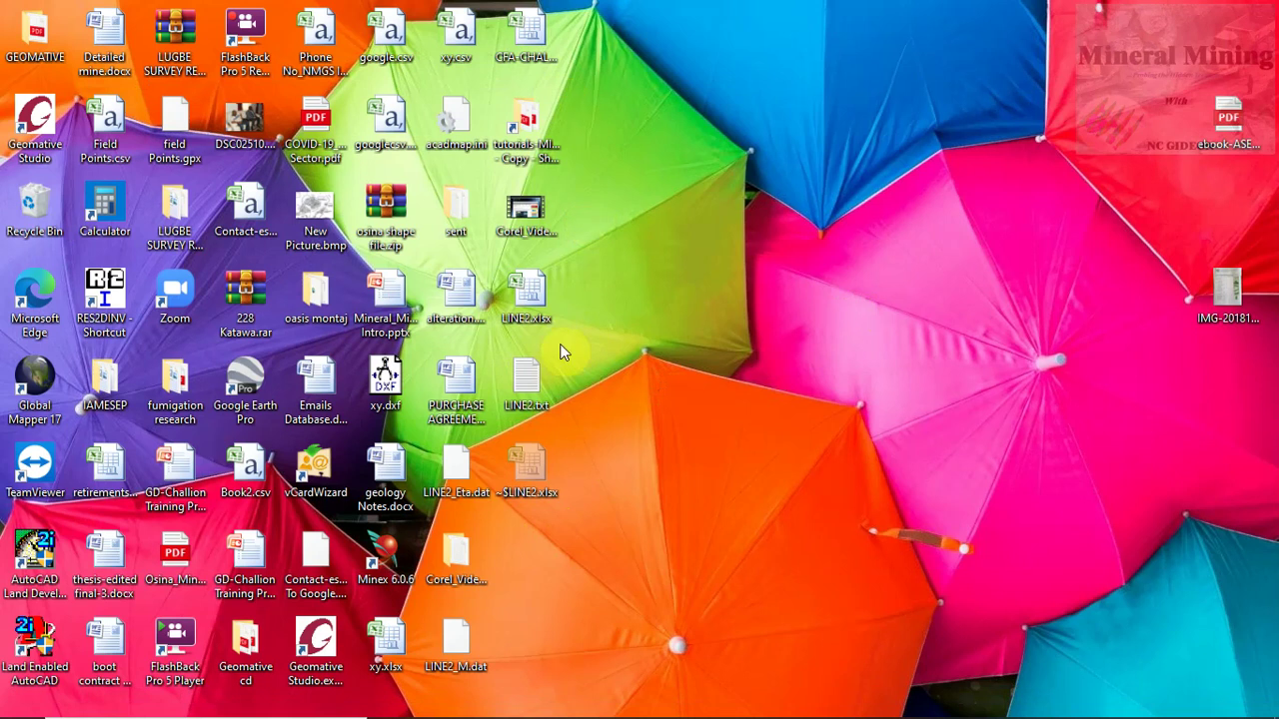
{"action": "right_click", "coordinate": [456, 647]}
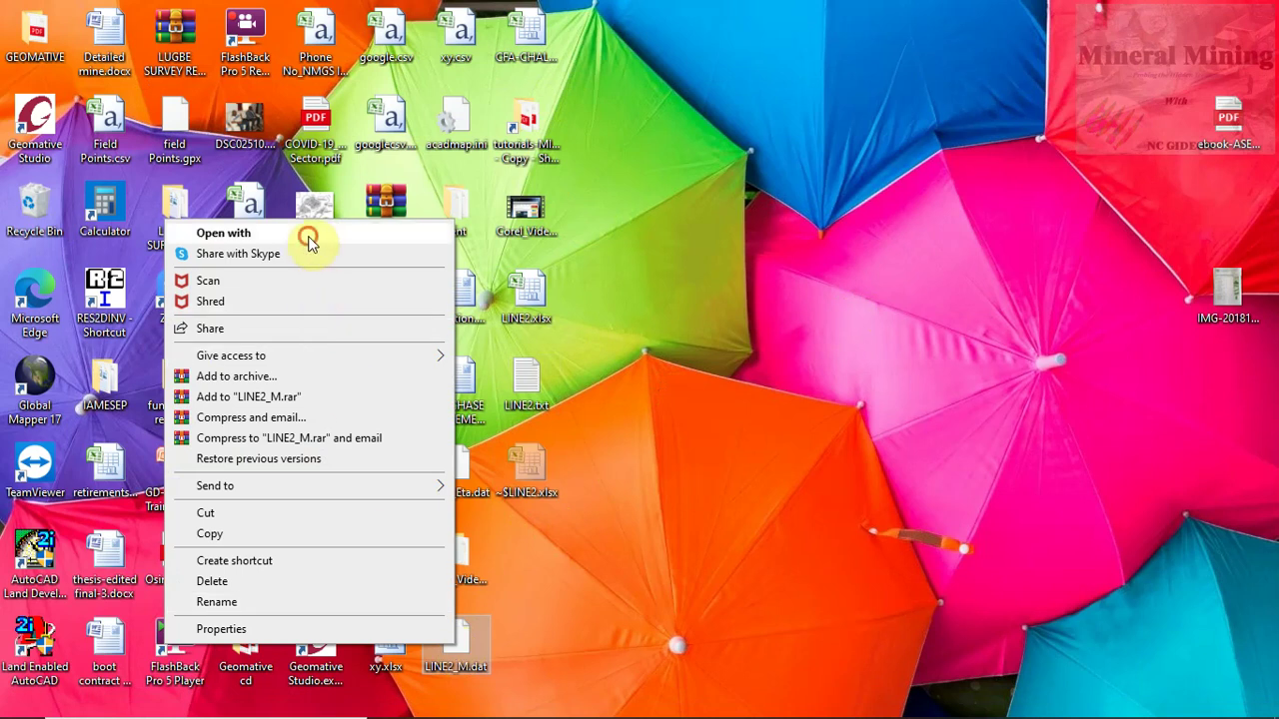
{"action": "left_click", "coordinate": [309, 234]}
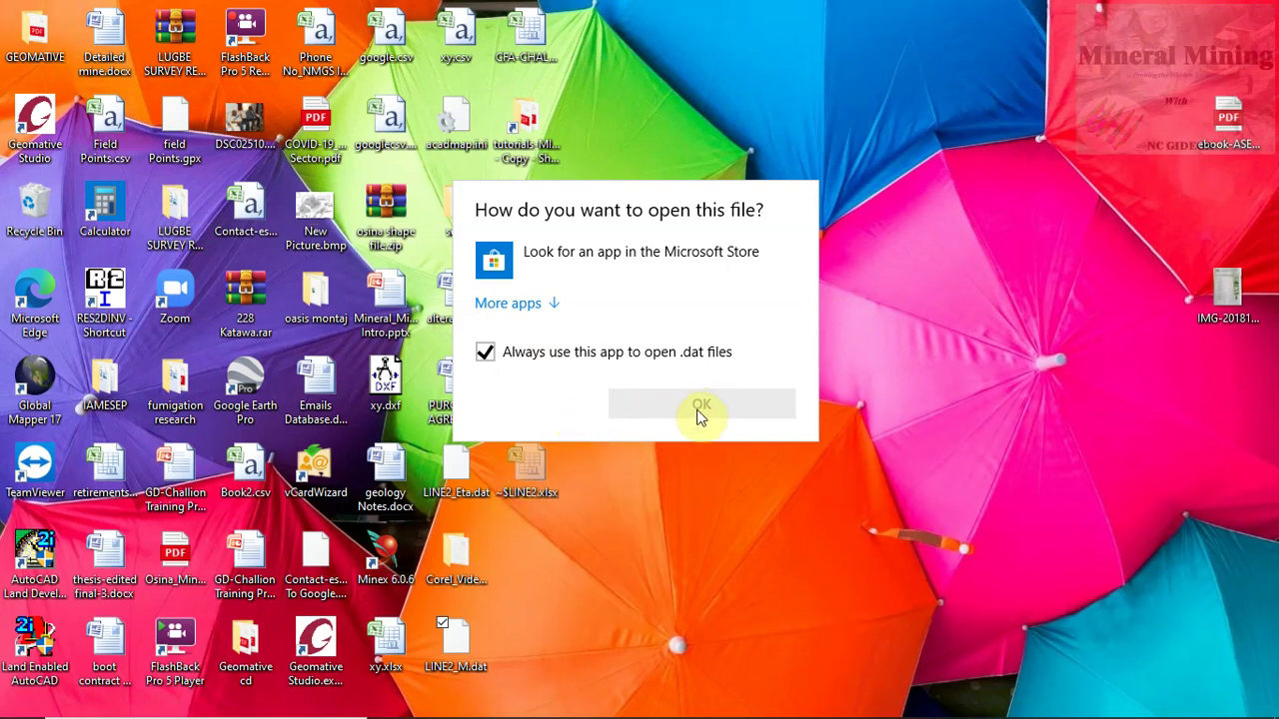
{"action": "left_click", "coordinate": [515, 304]}
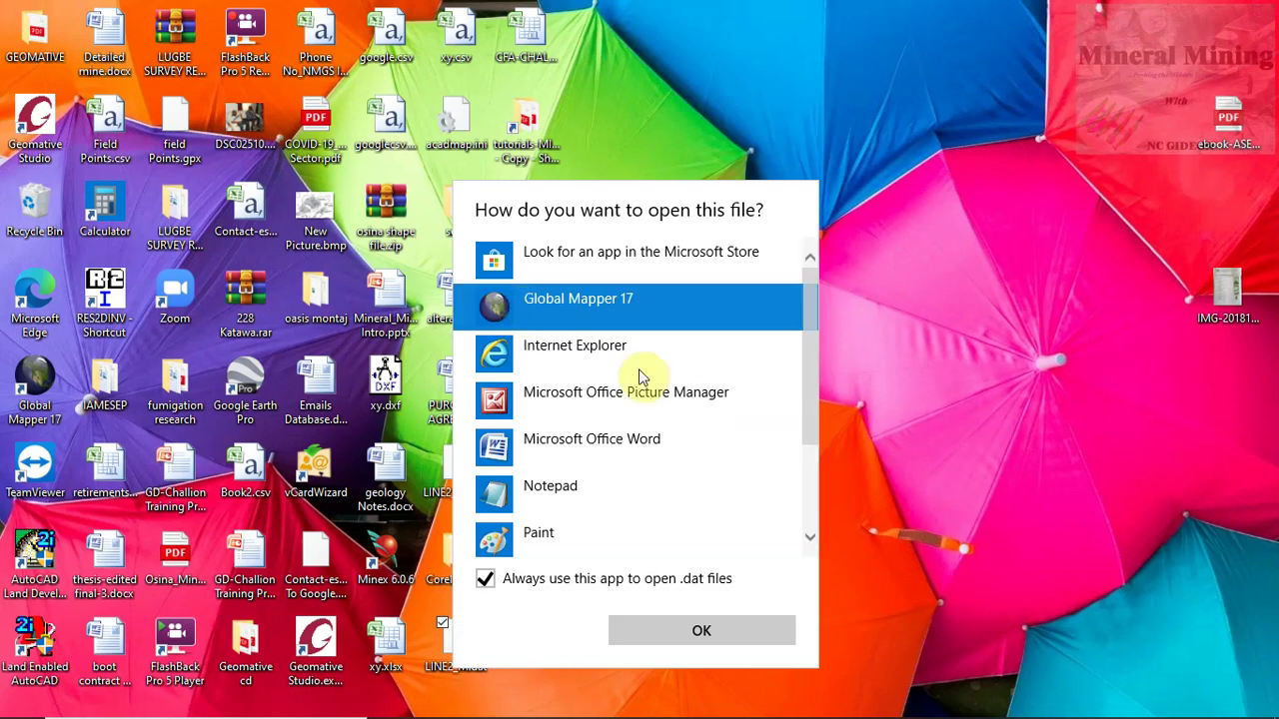
{"action": "left_click", "coordinate": [545, 488]}
{"action": "left_click", "coordinate": [699, 628]}
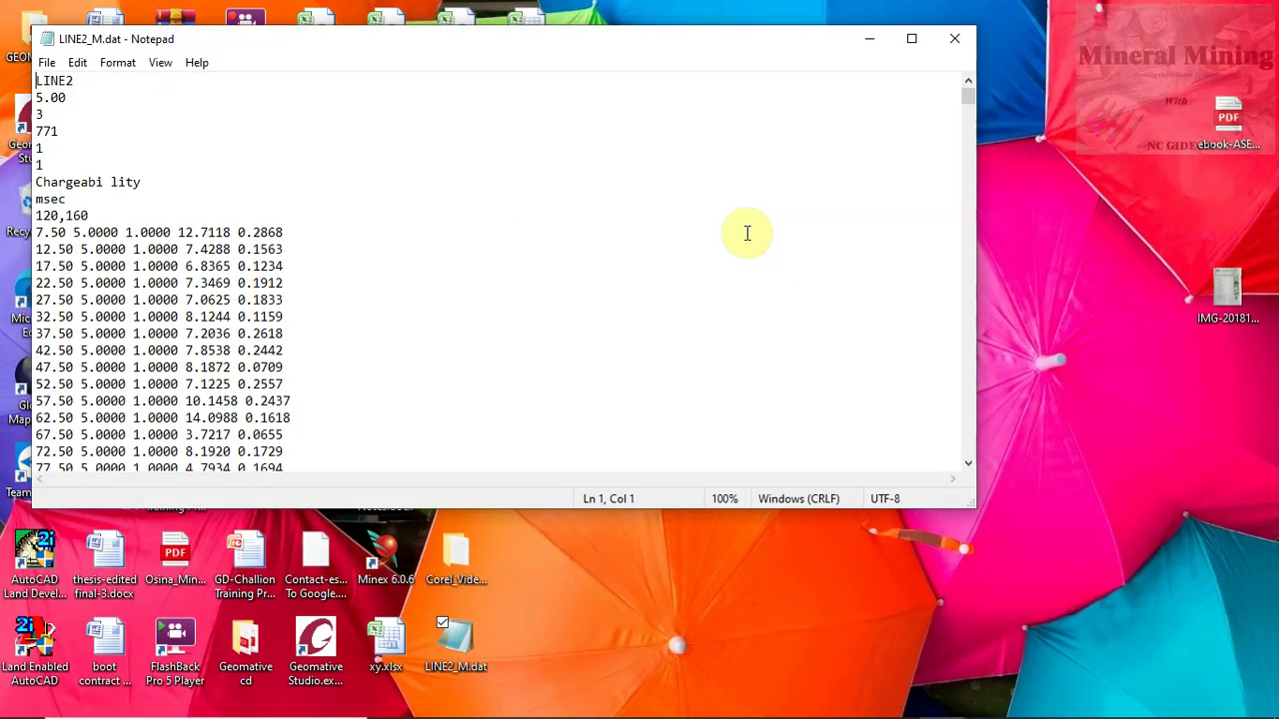
- Scroll through LINE2_M.dat's header and data rows, repositioning the Notepad window
{"action": "scroll", "coordinate": [300, 318], "scroll_direction": "down", "scroll_amount": 13}
{"action": "scroll", "coordinate": [304, 316], "scroll_direction": "down", "scroll_amount": 10}
{"action": "scroll", "coordinate": [383, 309], "scroll_direction": "up", "scroll_amount": 20}
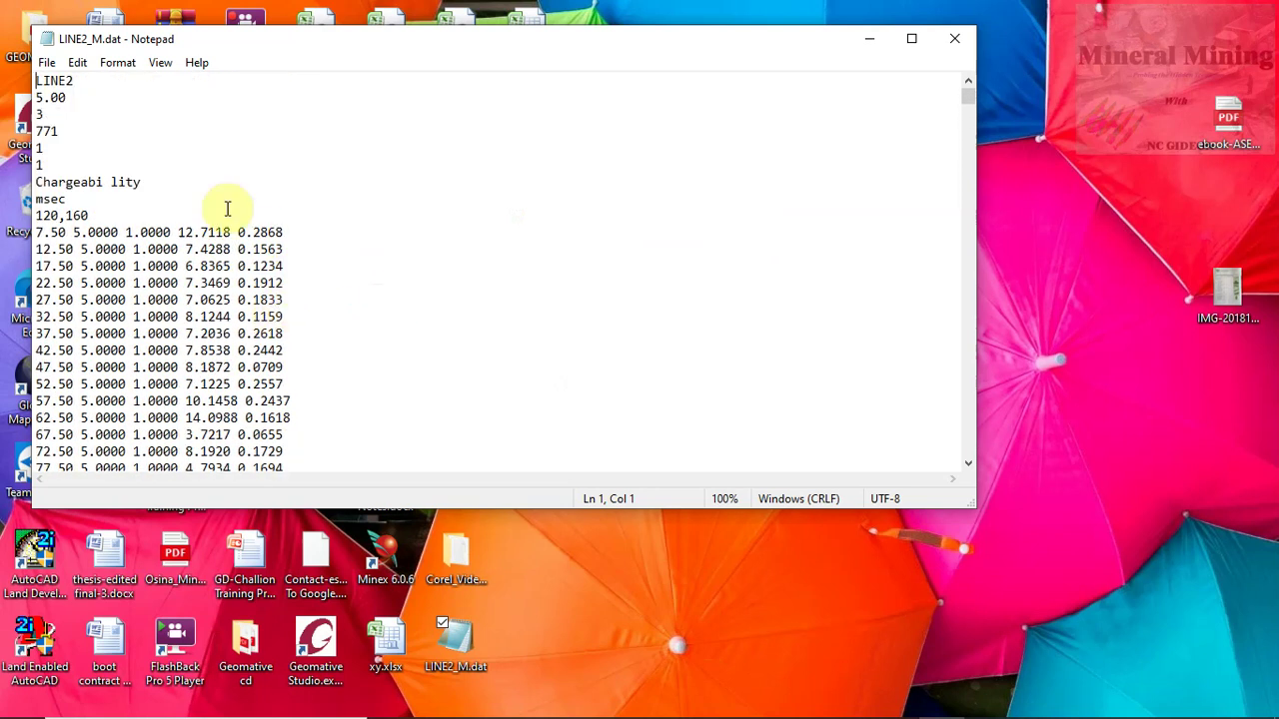
{"action": "scroll", "coordinate": [311, 237], "scroll_direction": "down", "scroll_amount": 5}
{"action": "scroll", "coordinate": [311, 237], "scroll_direction": "down", "scroll_amount": 15}
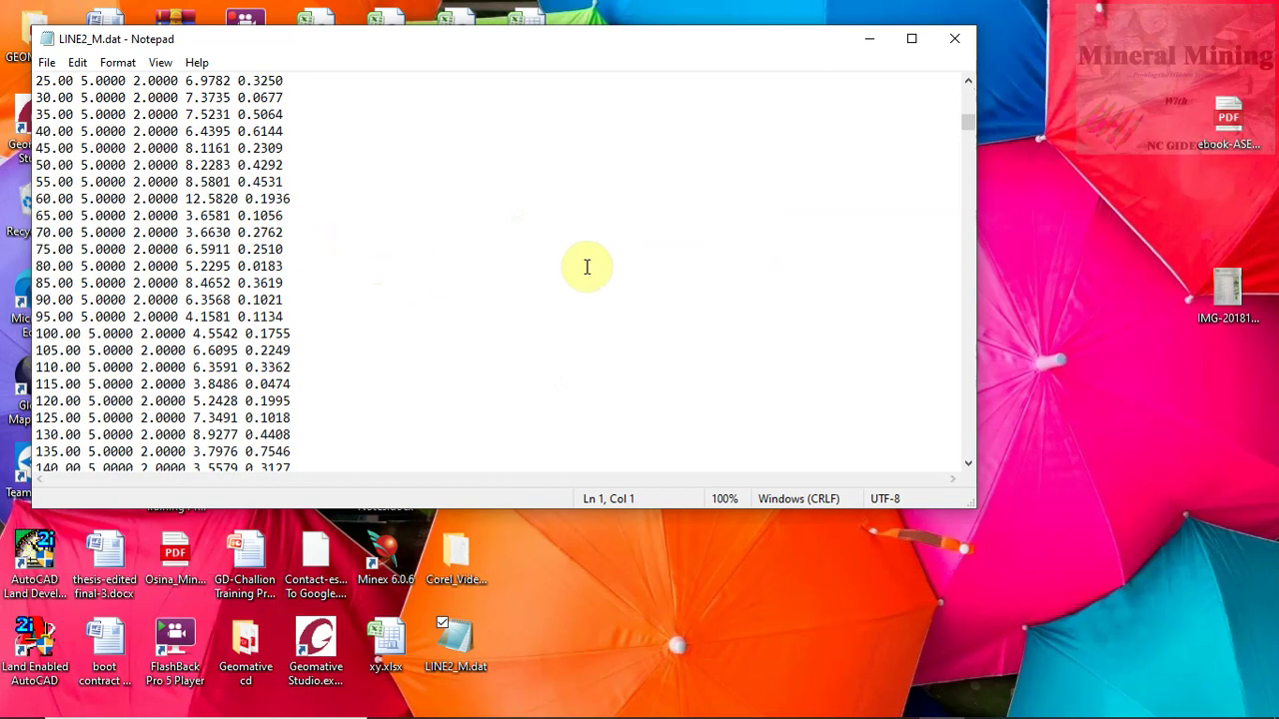
{"action": "mouse_move", "coordinate": [971, 124]}
{"action": "left_mouse_down"}
{"action": "mouse_move", "coordinate": [971, 447]}
{"action": "mouse_move", "coordinate": [963, 100]}
{"action": "left_mouse_up"}
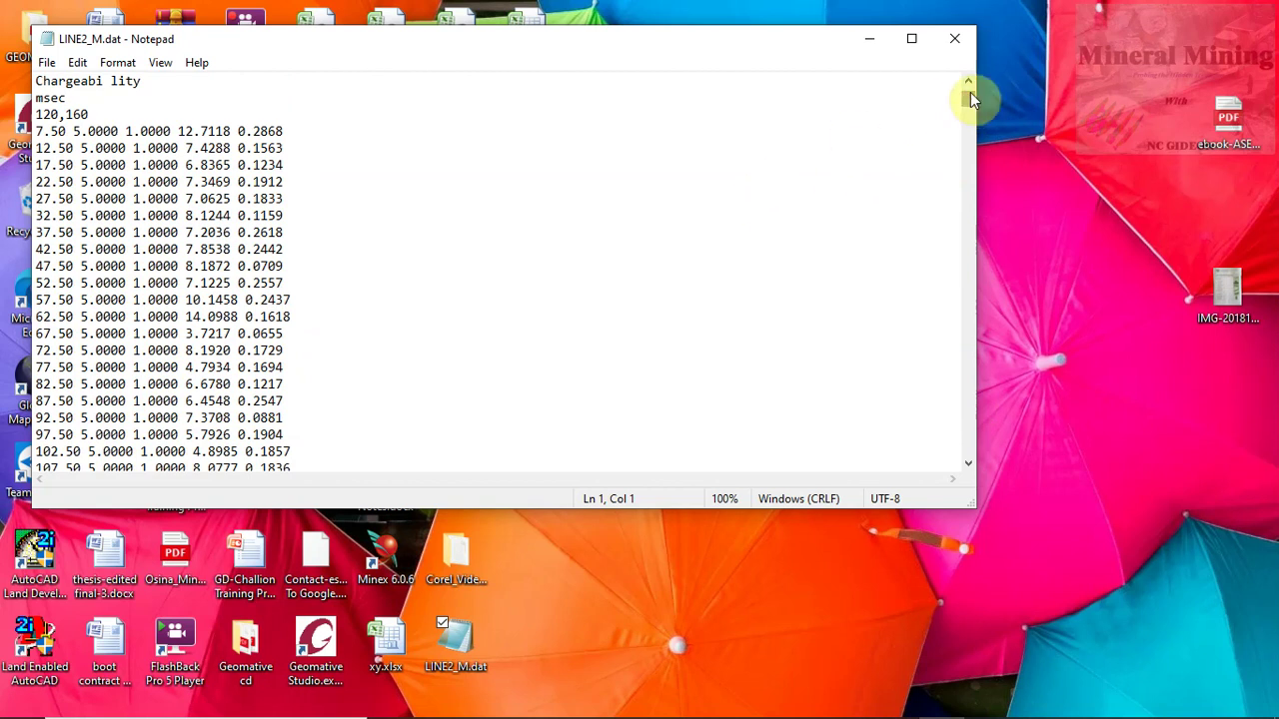
{"action": "mouse_move", "coordinate": [965, 101]}
{"action": "left_mouse_down"}
{"action": "mouse_move", "coordinate": [954, 237]}
{"action": "mouse_move", "coordinate": [957, 86]}
{"action": "left_mouse_up"}
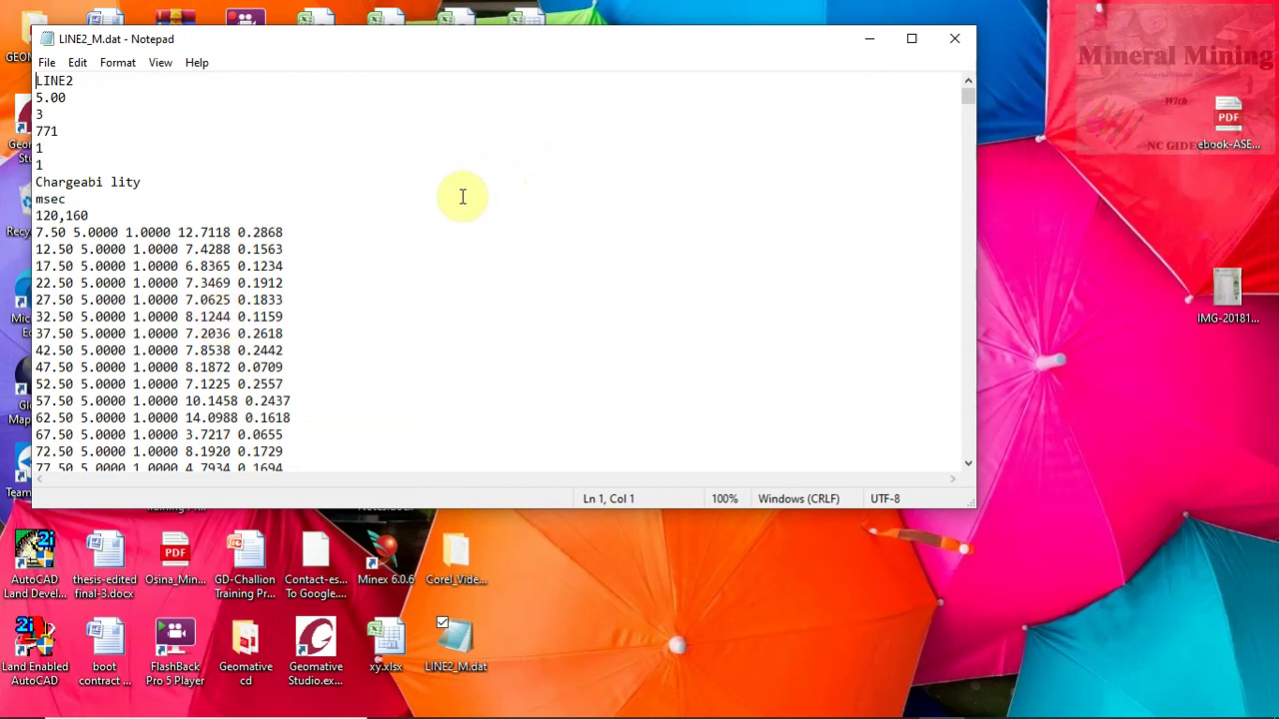
{"action": "left_click_drag", "start_coordinate": [584, 47], "coordinate": [716, 112]}
{"action": "scroll", "coordinate": [419, 319], "scroll_direction": "down", "scroll_amount": 15}
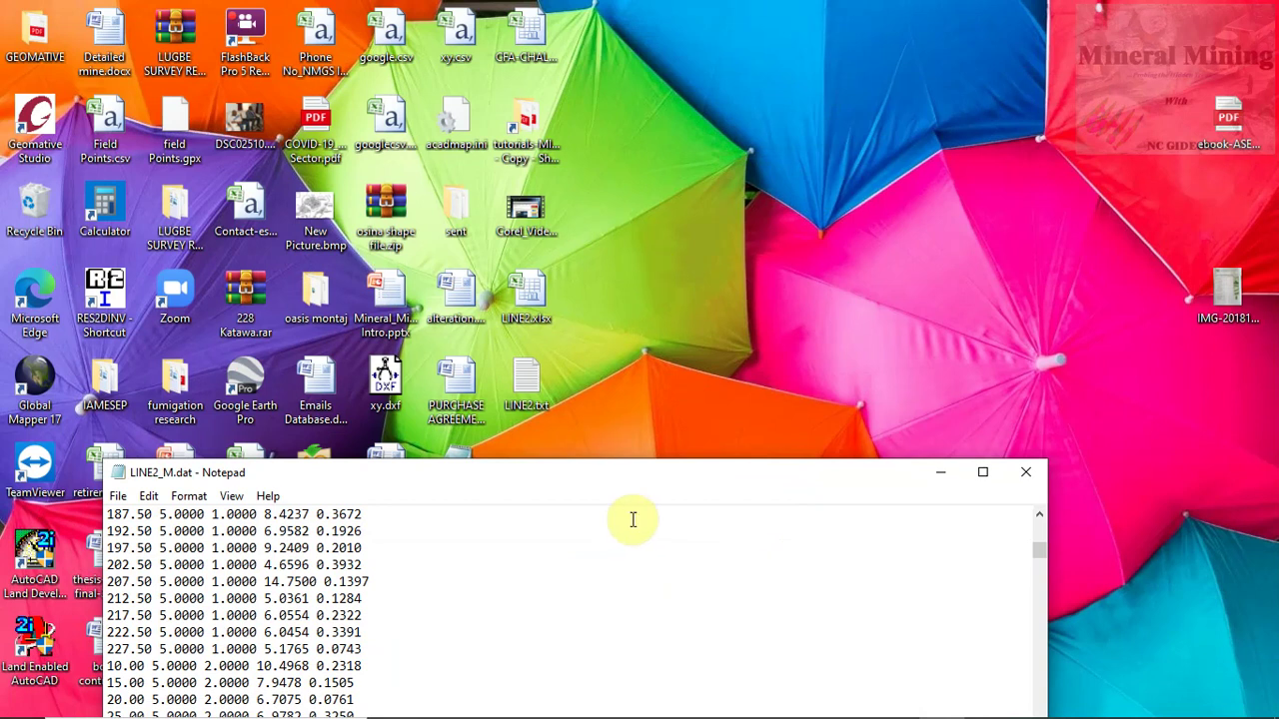
{"action": "left_click_drag", "start_coordinate": [629, 479], "coordinate": [744, 327]}
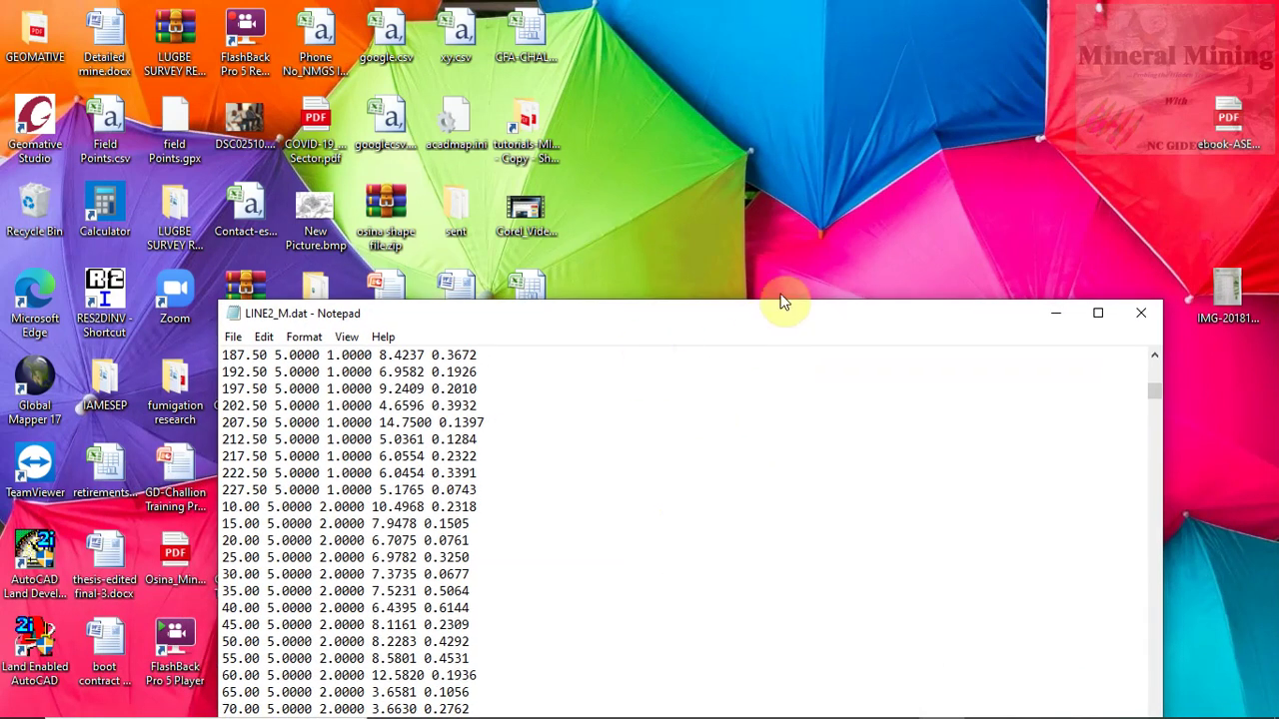
- Launch RES2DINV, read LINE2_M.dat from the Desktop, and choose Exterminate bad datum points
{"action": "double_click", "coordinate": [106, 294]}
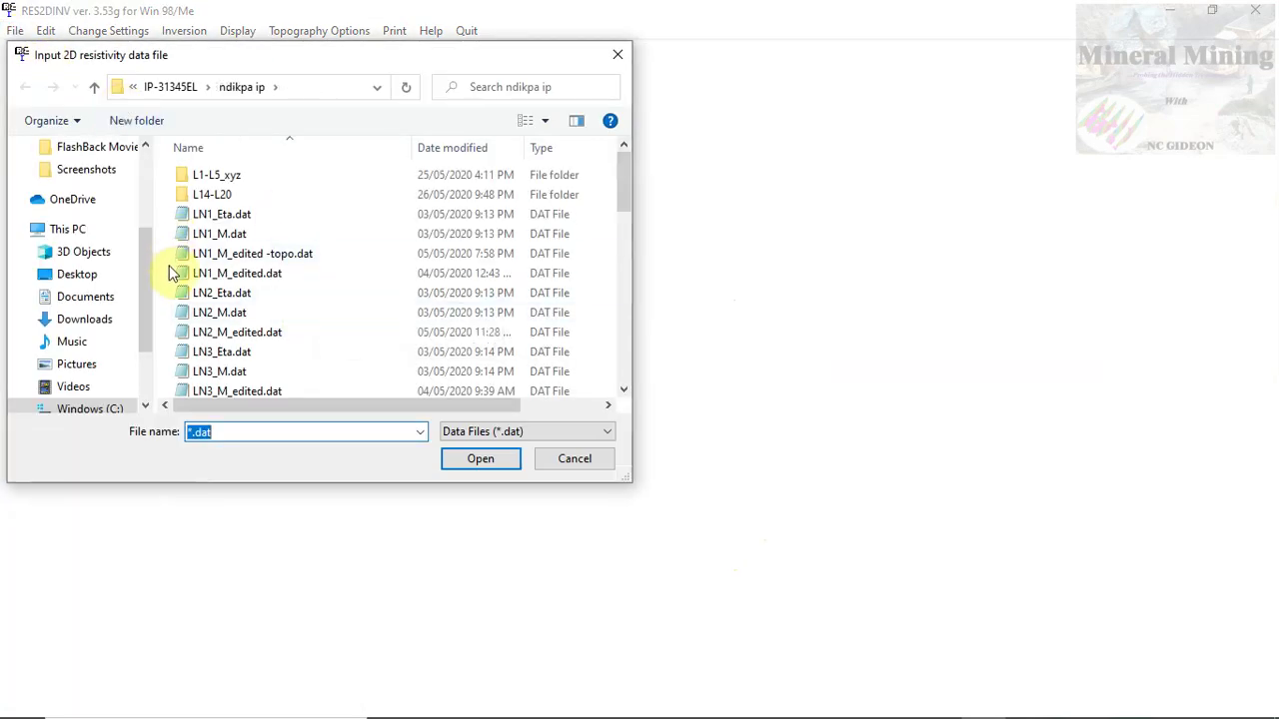
{"action": "scroll", "coordinate": [150, 250], "scroll_direction": "up", "scroll_amount": 3}
{"action": "left_click", "coordinate": [77, 185]}
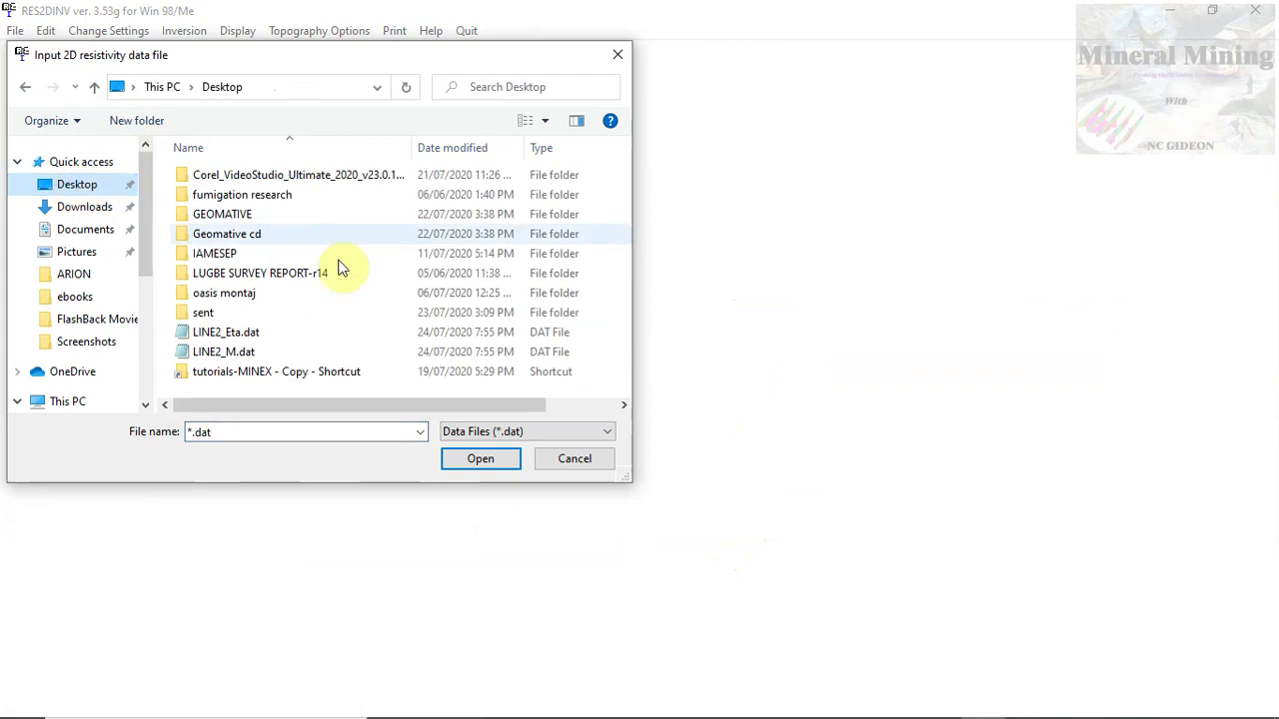
{"action": "left_click", "coordinate": [236, 353]}
{"action": "left_click", "coordinate": [472, 462]}
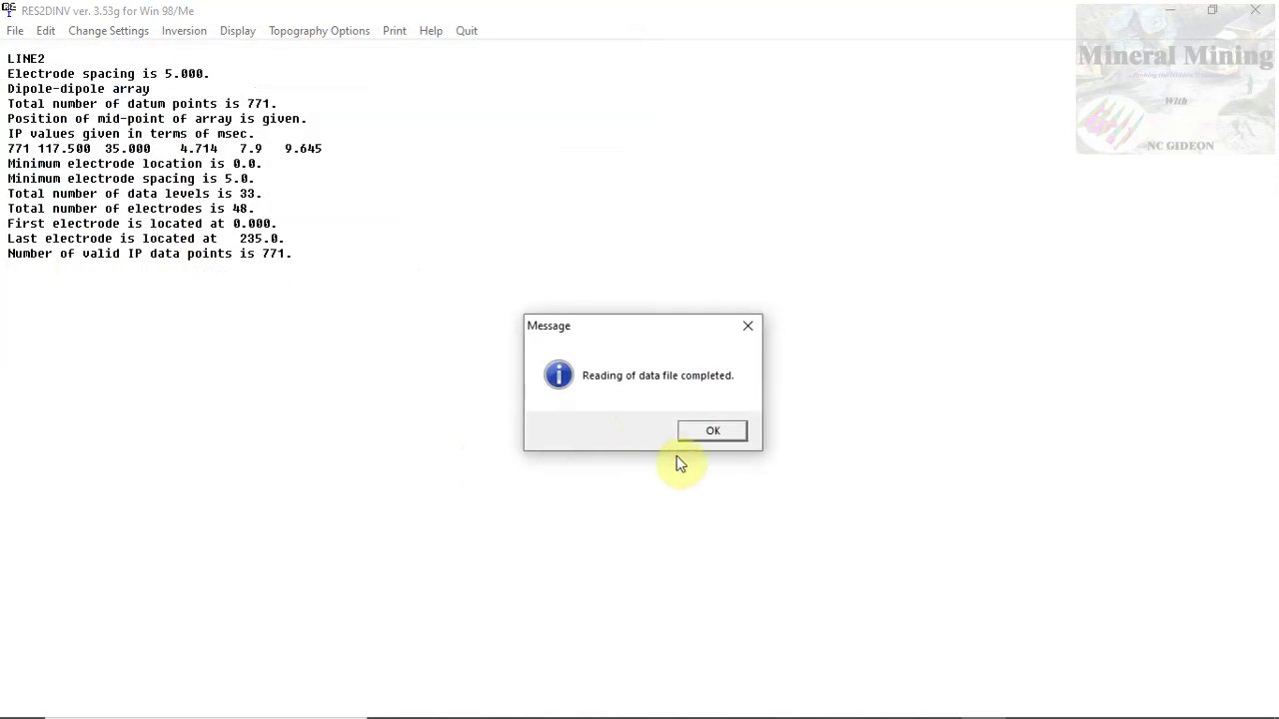
{"action": "left_click", "coordinate": [696, 439]}
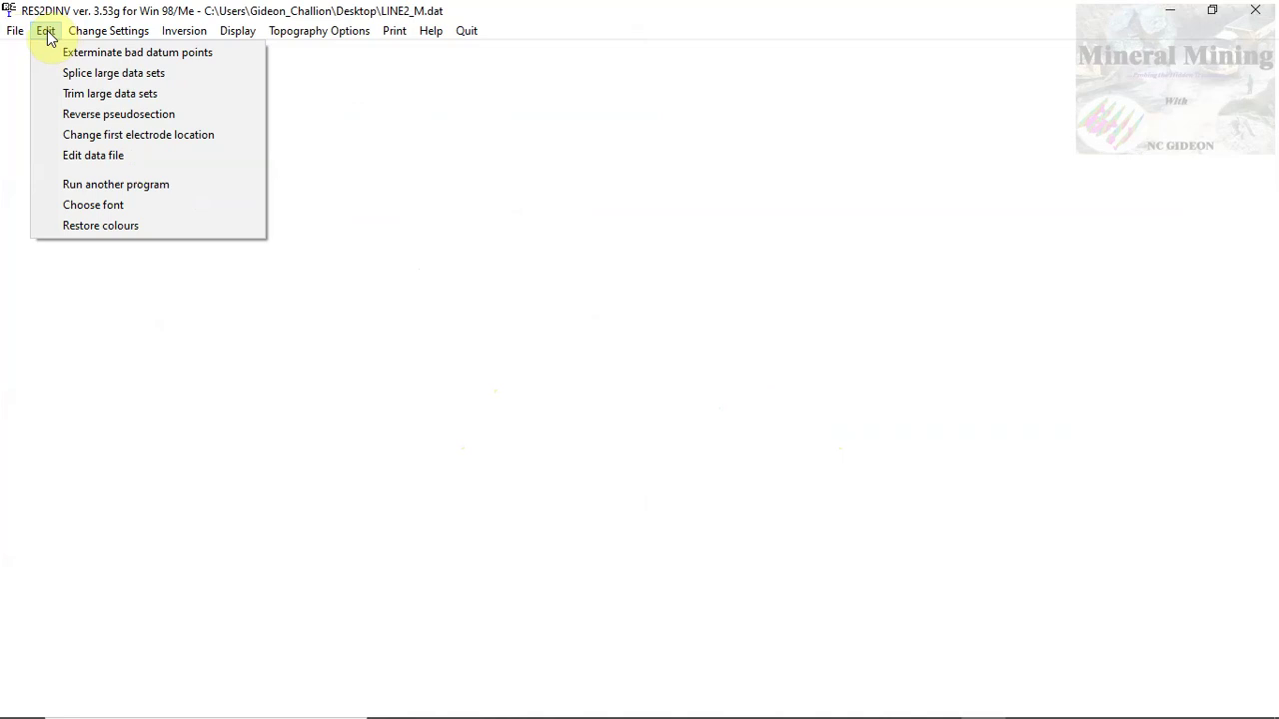
{"action": "left_click", "coordinate": [52, 55]}
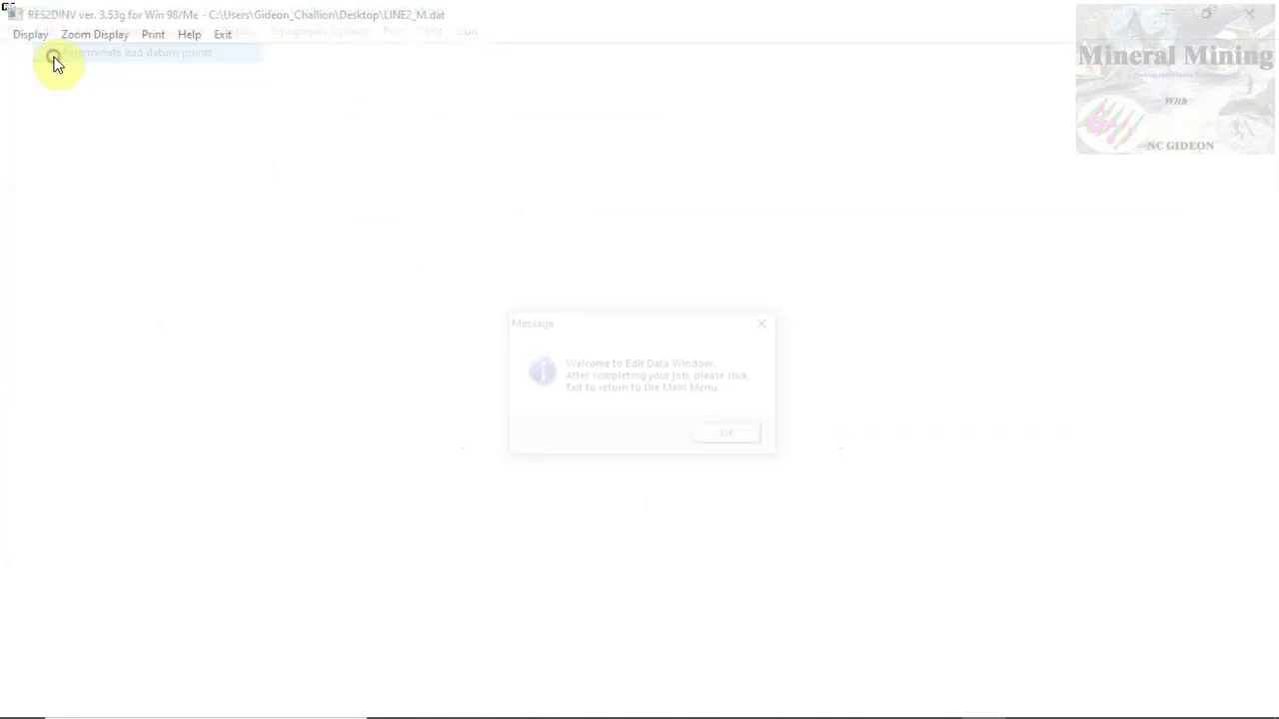
- Flag four anomalous 5.0,1.0 points as removed: two neighbours at left, one mid-row dip, one near the right end
{"action": "left_click", "coordinate": [727, 437]}
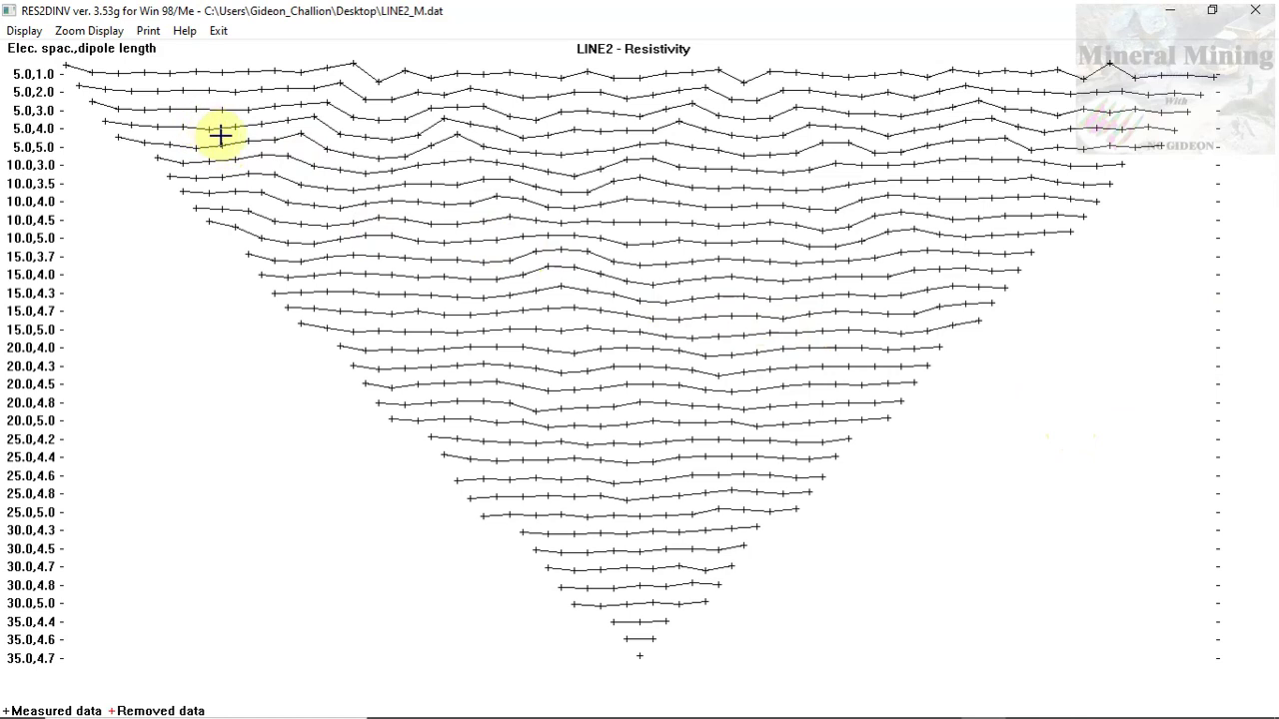
{"action": "left_click", "coordinate": [352, 63]}
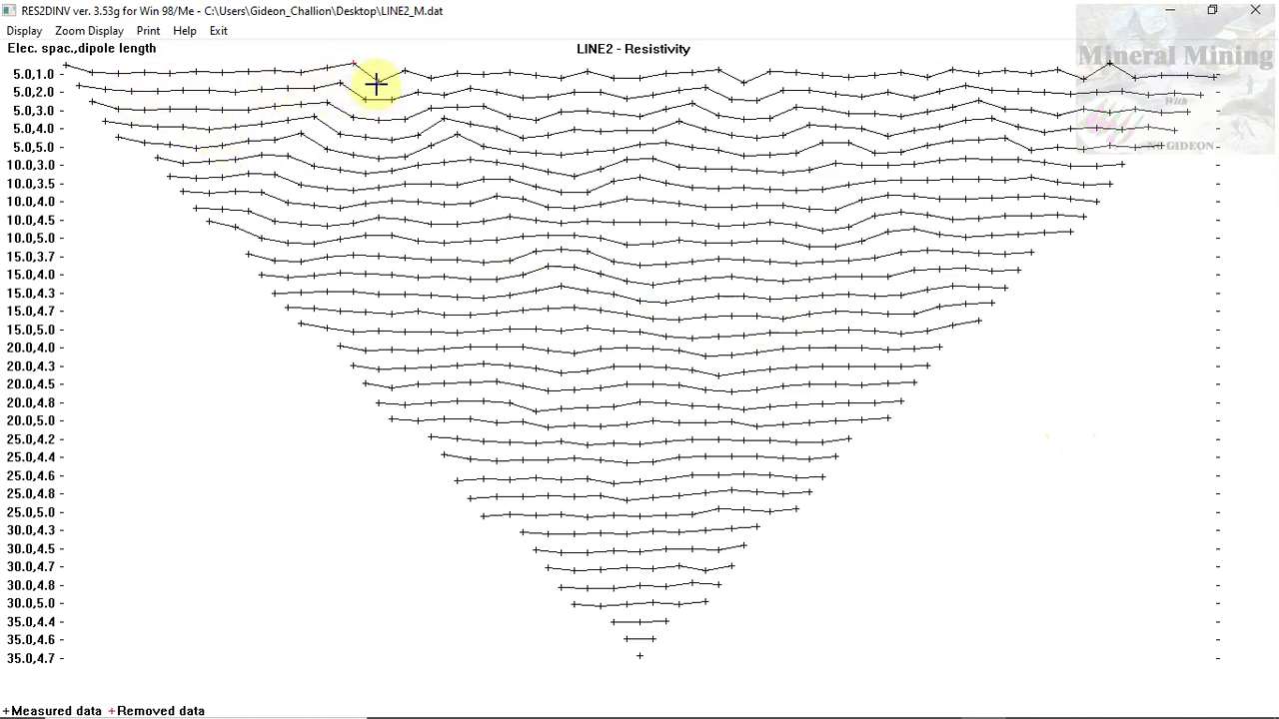
{"action": "left_click", "coordinate": [376, 79]}
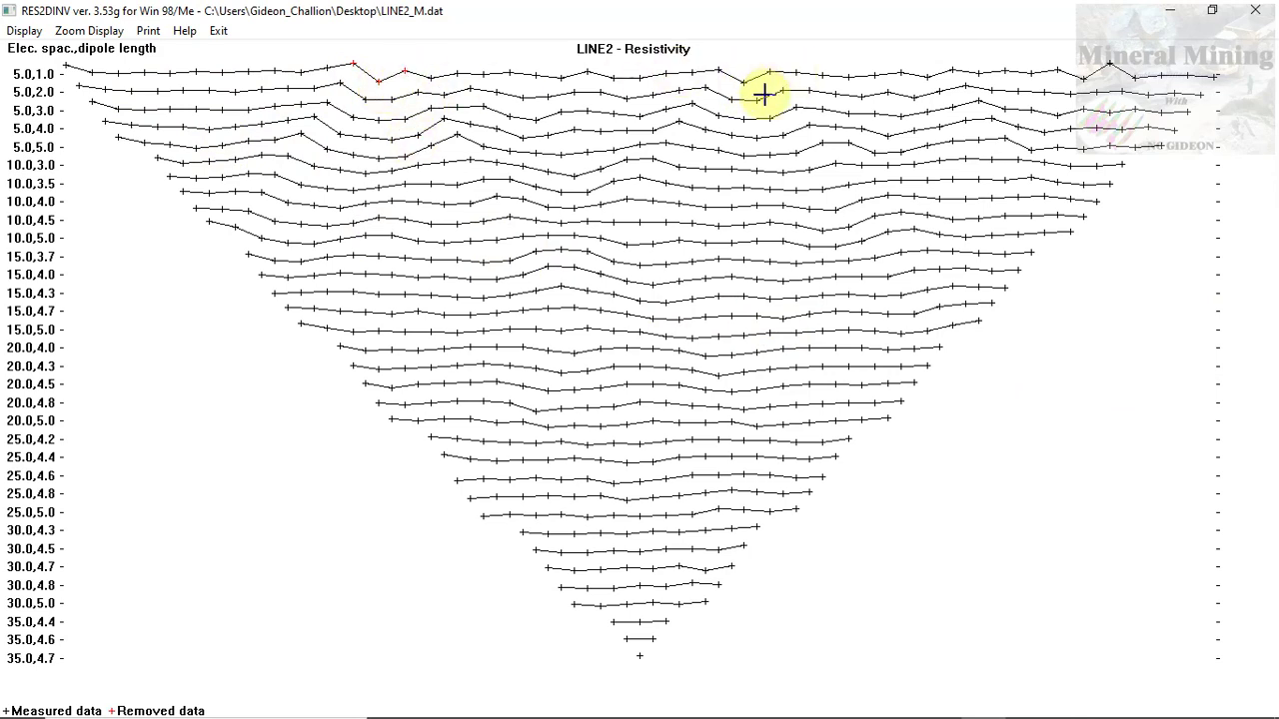
{"action": "left_click", "coordinate": [1109, 62]}
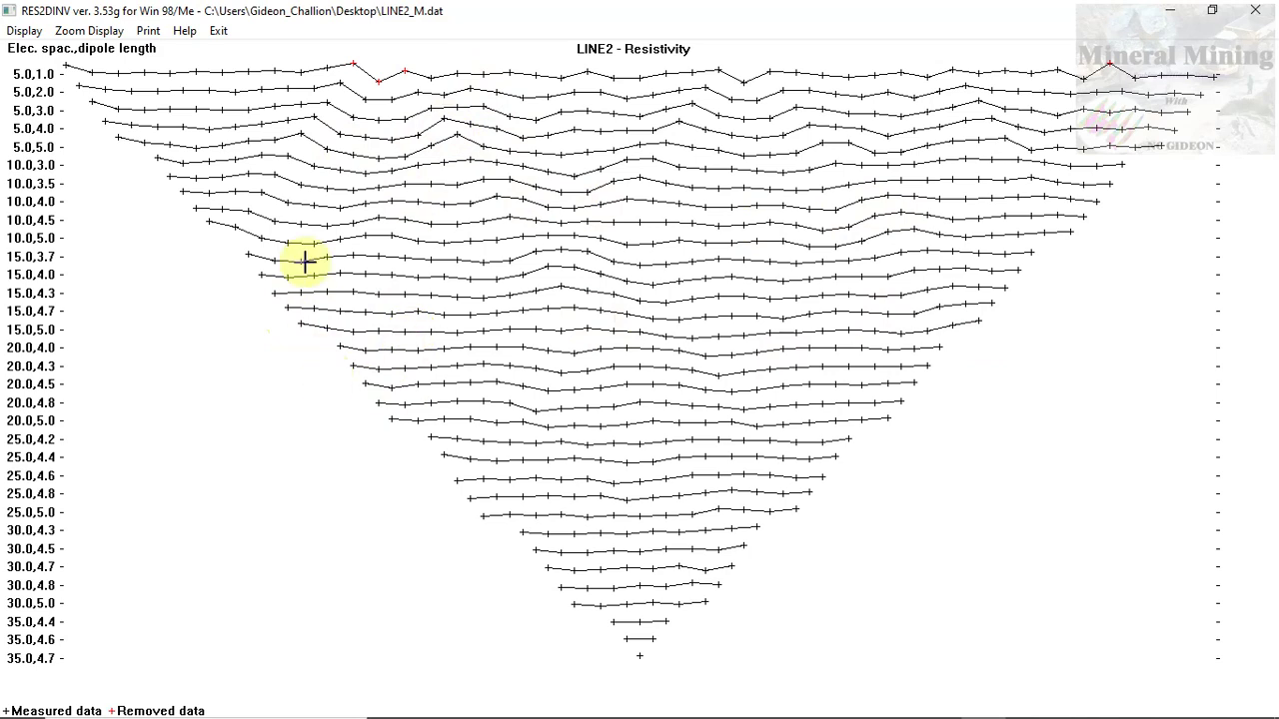
{"action": "left_click", "coordinate": [743, 81]}
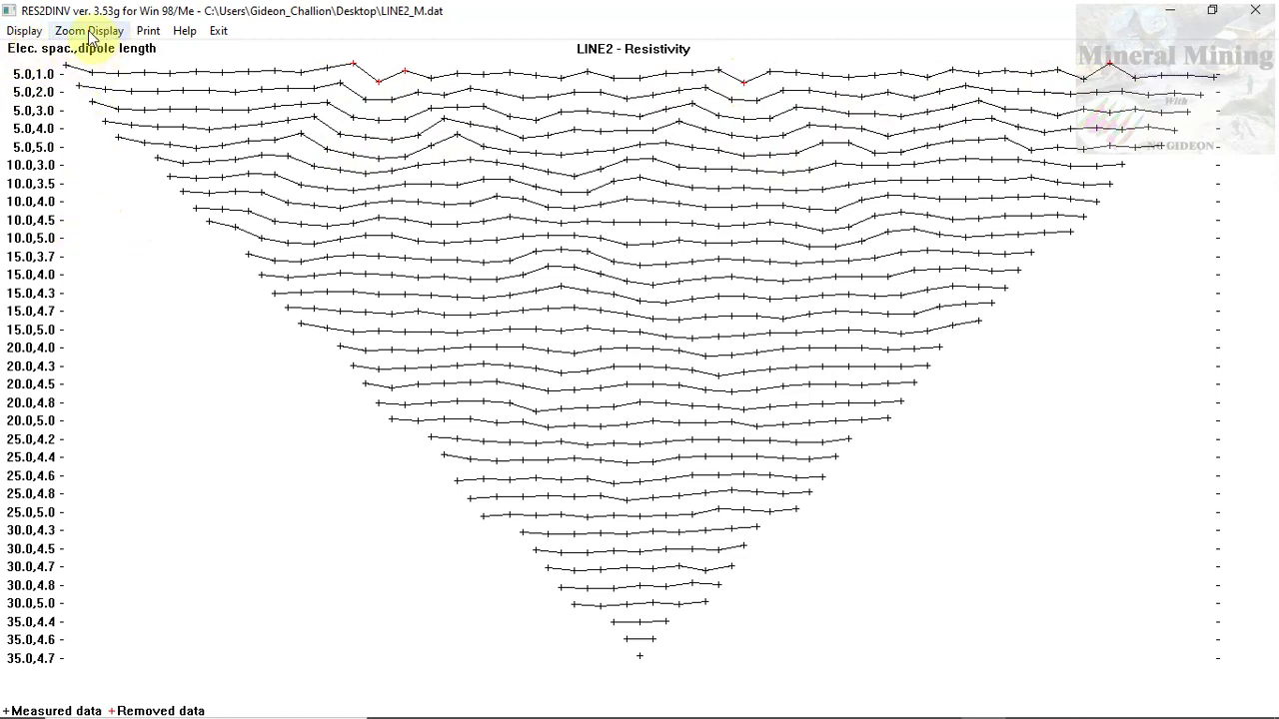
{"action": "left_click", "coordinate": [30, 31]}
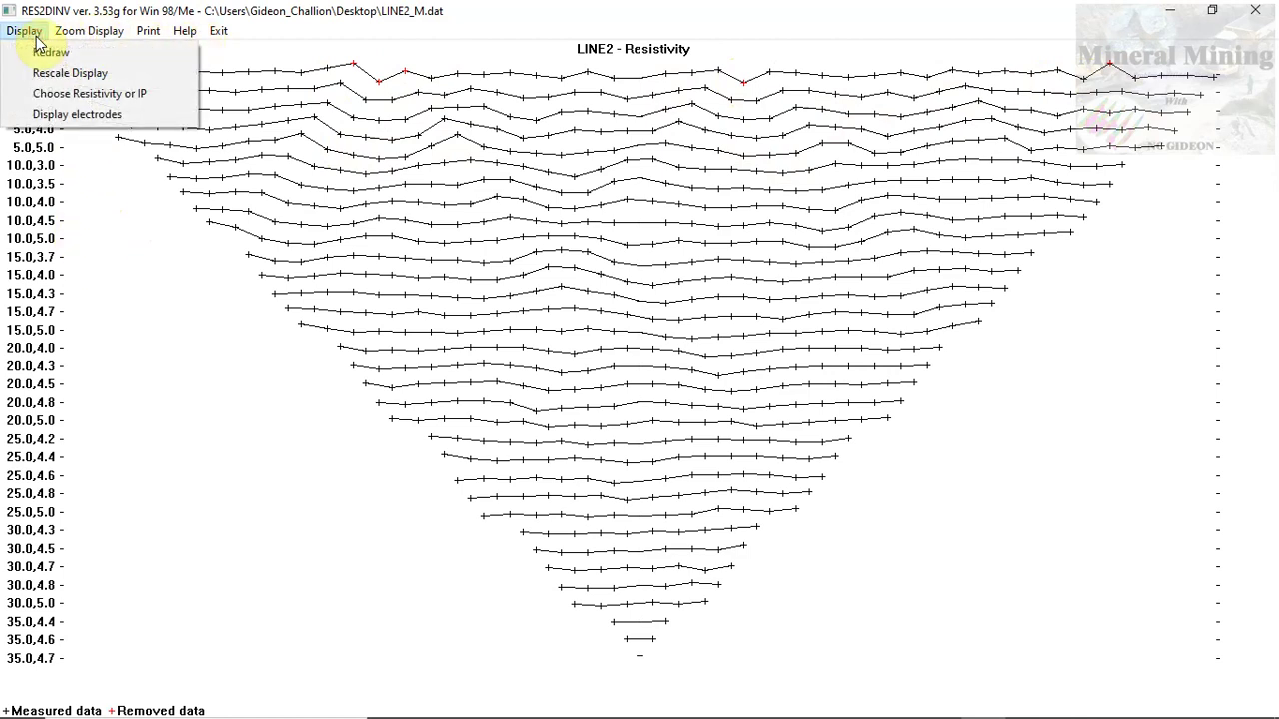
{"action": "left_click", "coordinate": [570, 22]}
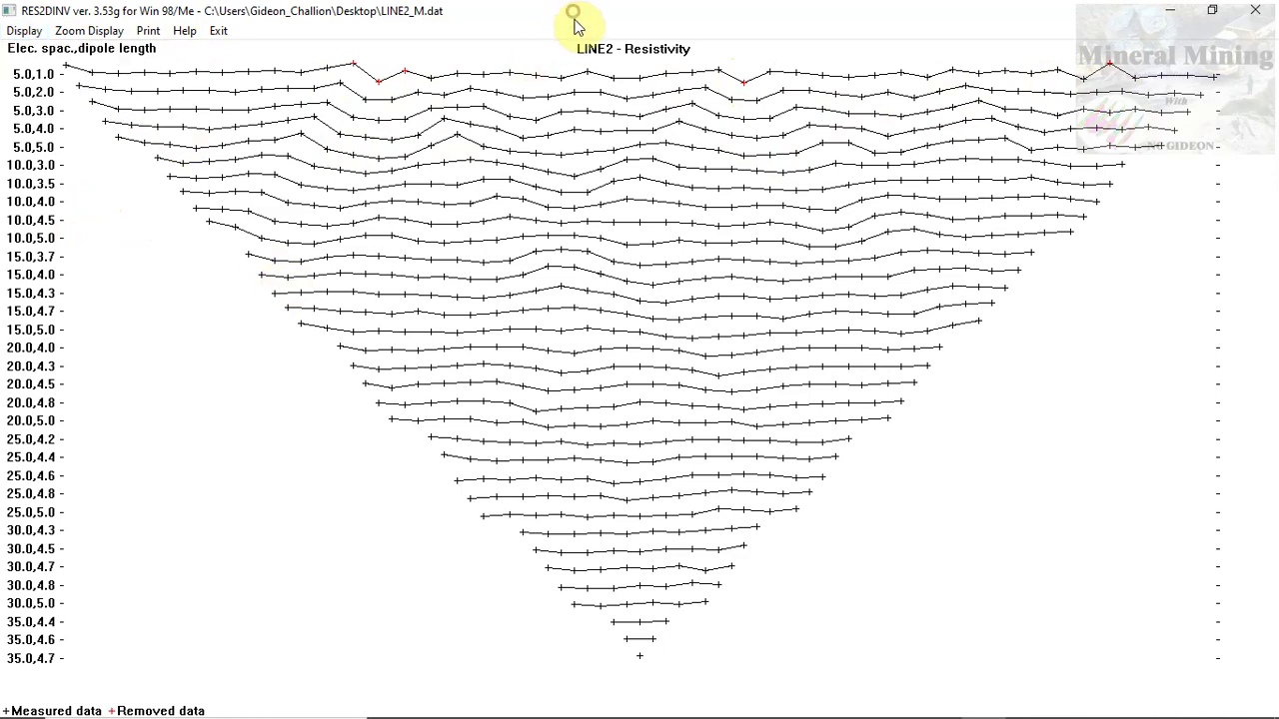